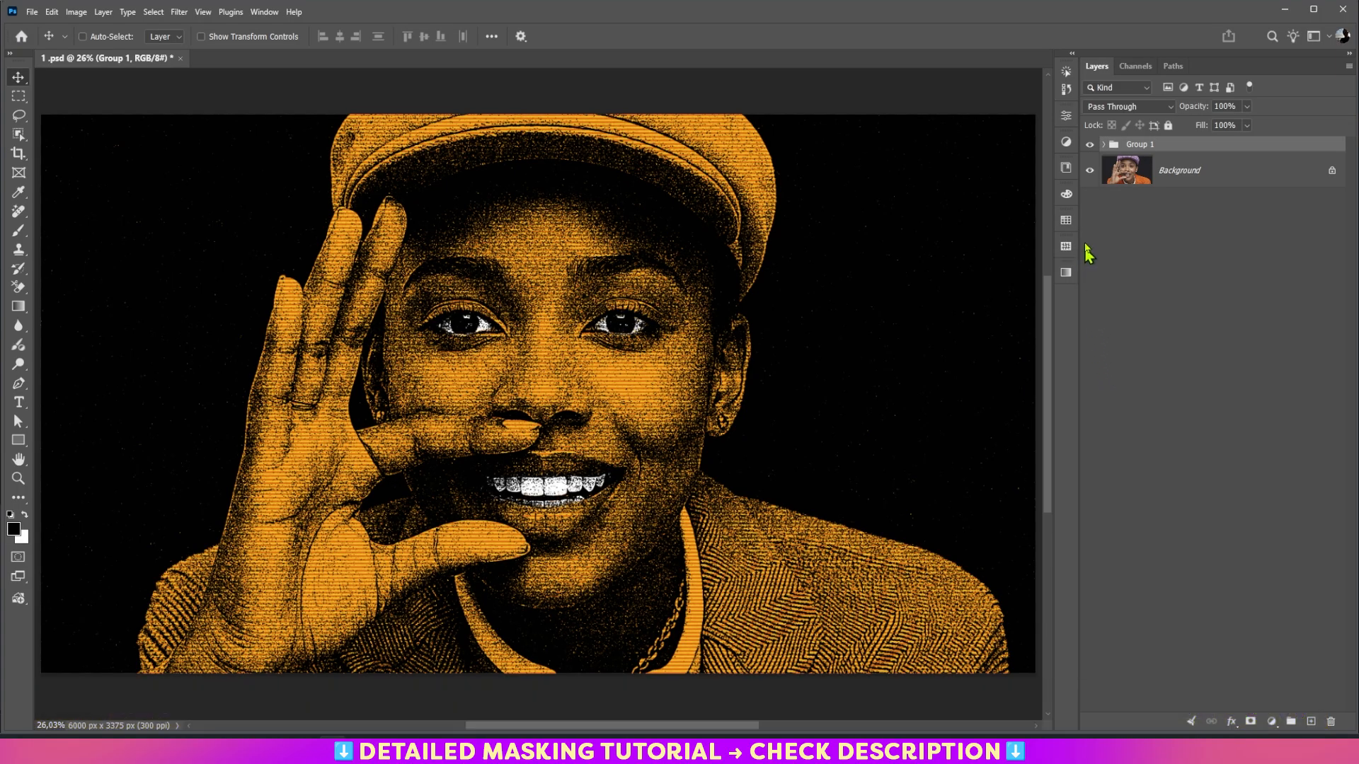
Step: Toggle Group 1 off and on to compare it with the original photo, and close 1.psd without saving changes
click(1090, 145)
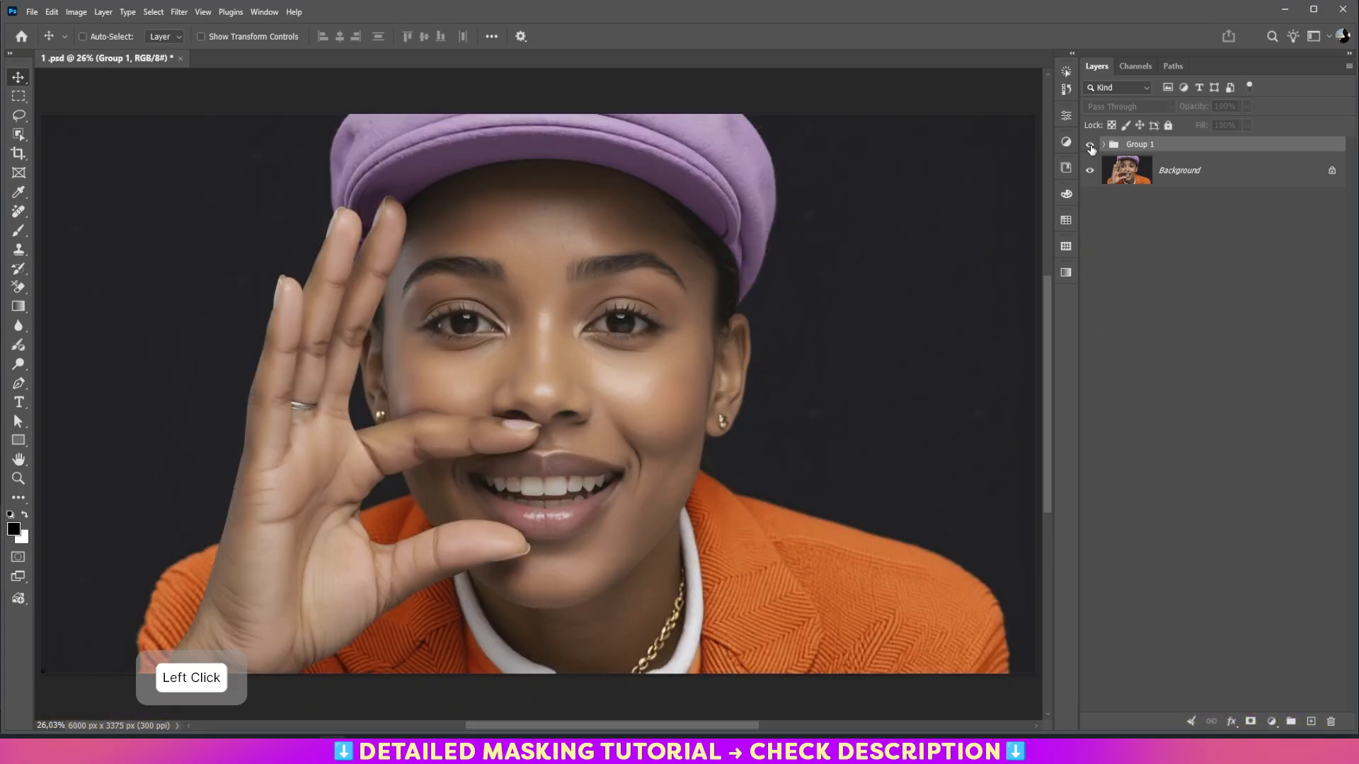
click(1090, 145)
click(180, 58)
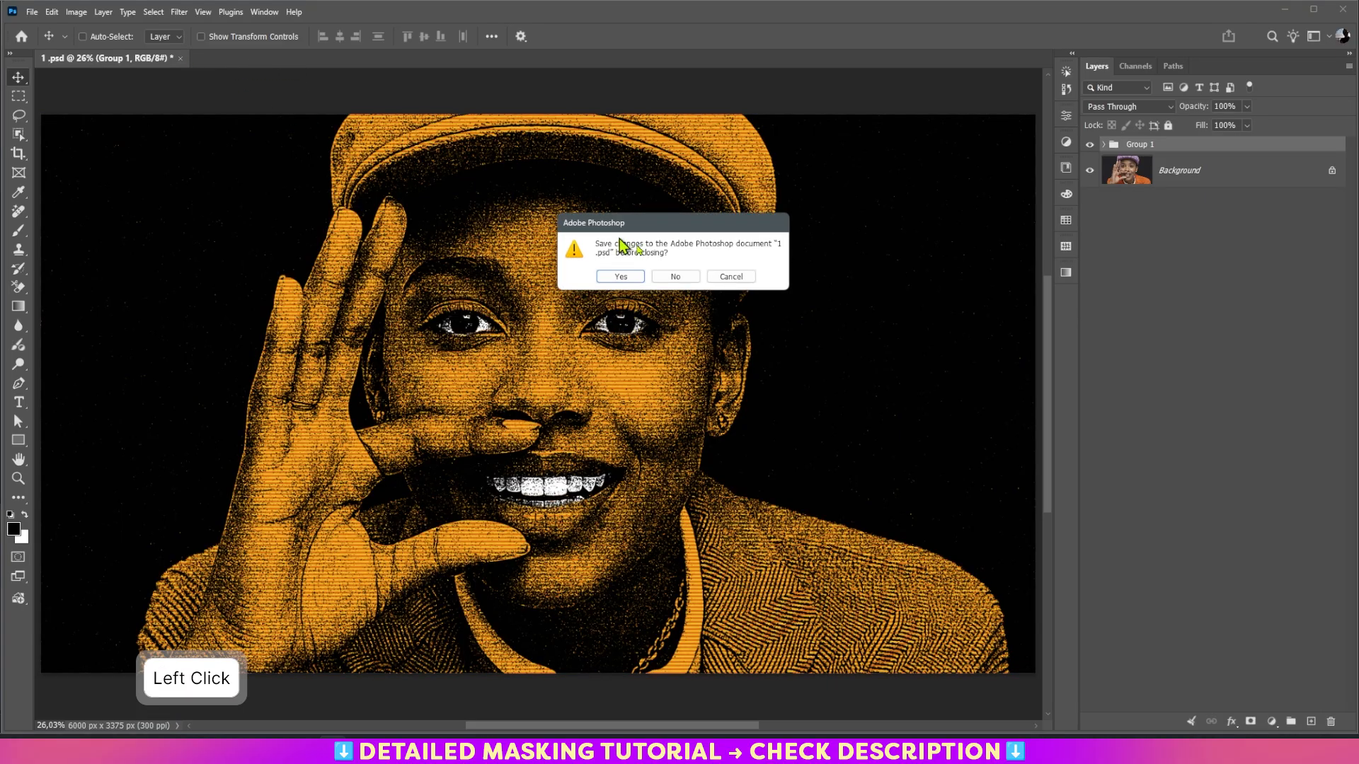
click(676, 277)
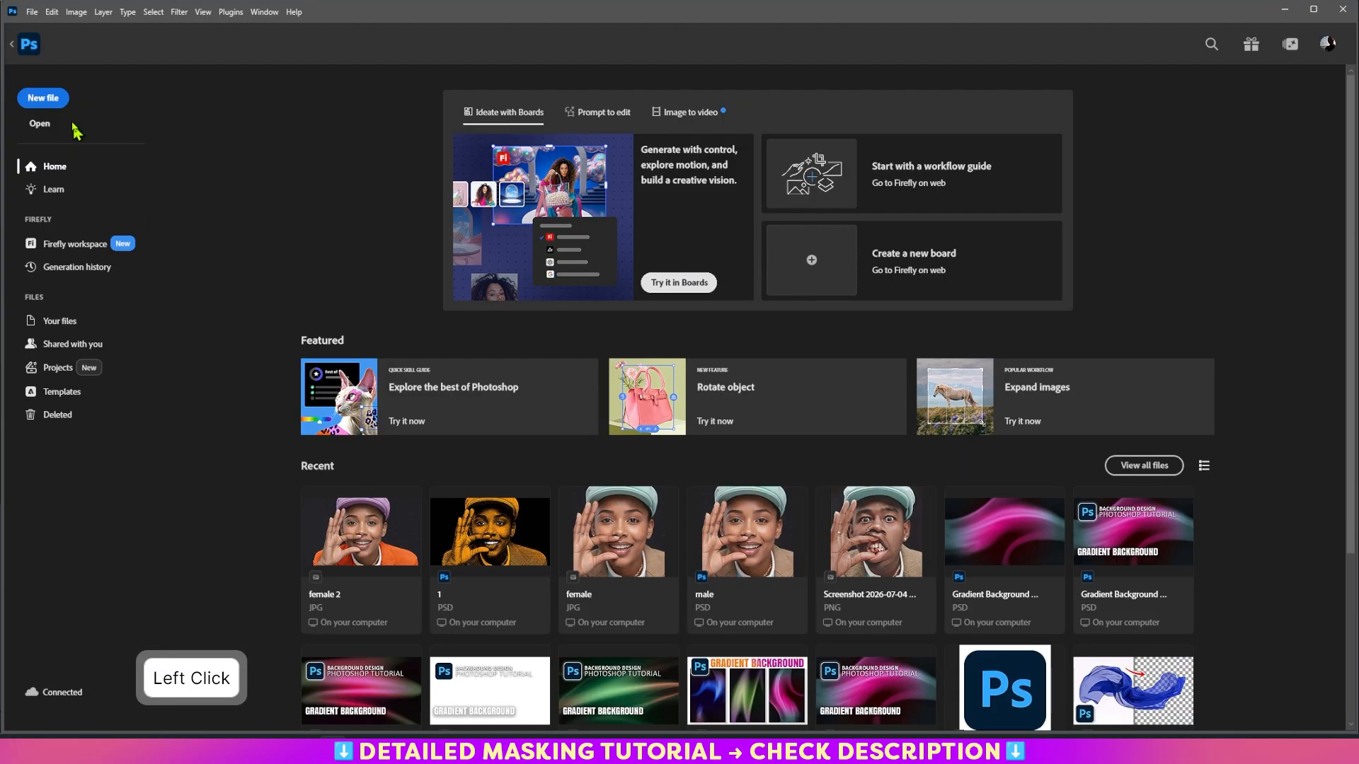
Step: Open the portrait photo female 2.jpg and fit the image to the screen
click(32, 12)
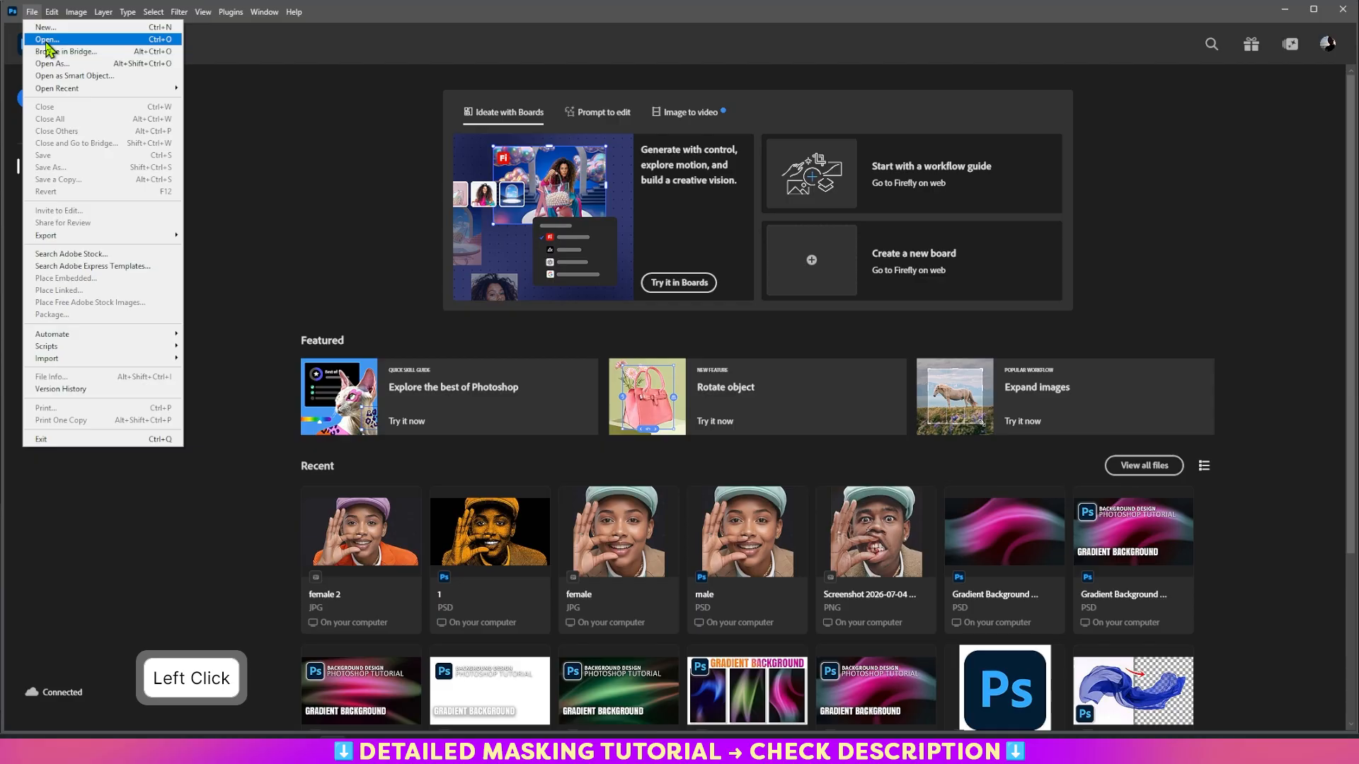
click(369, 541)
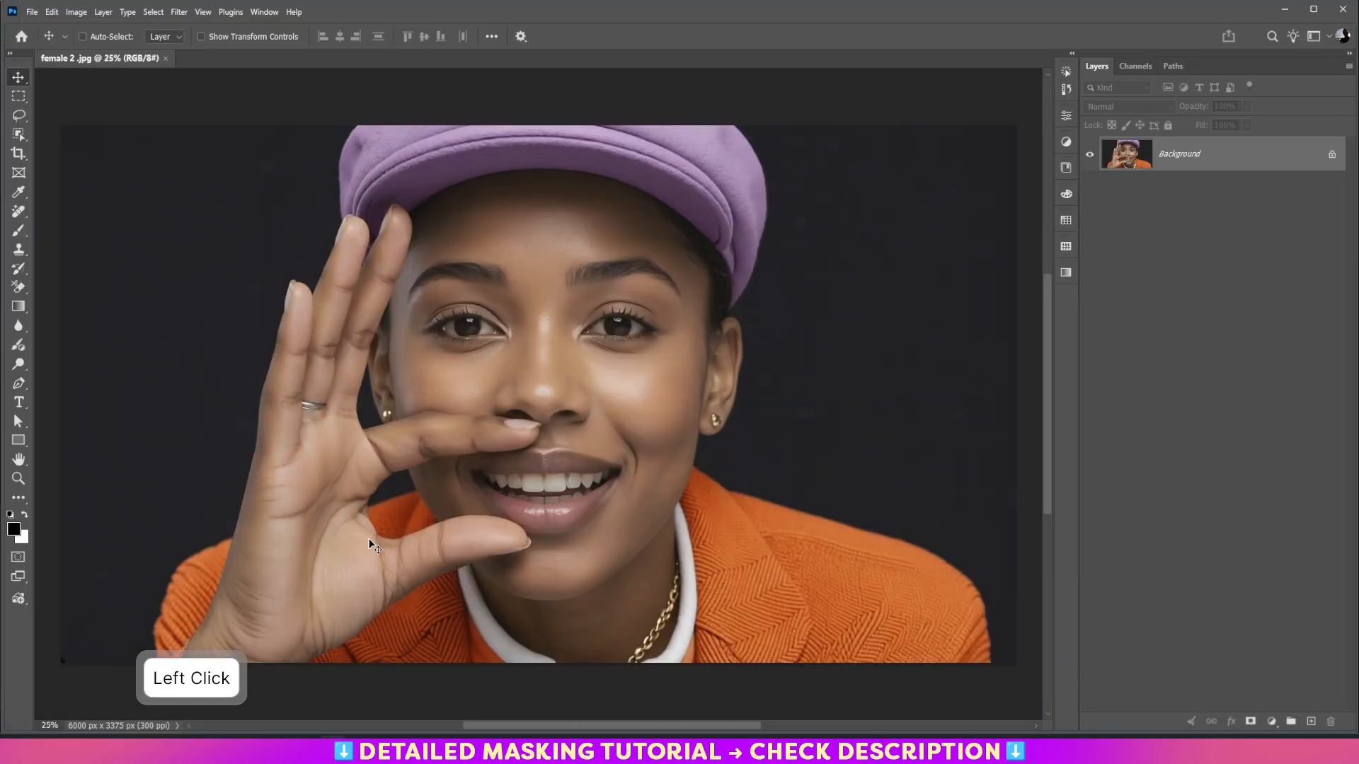
click(18, 479)
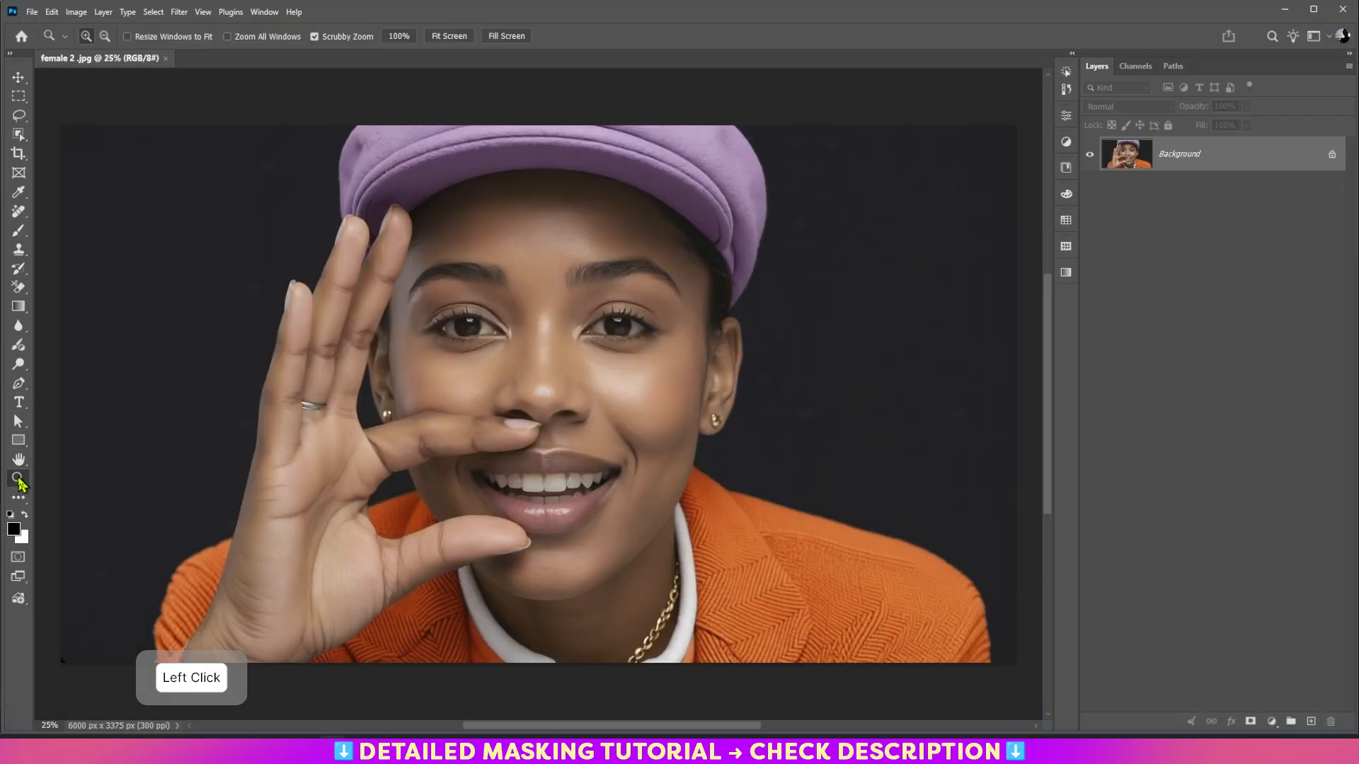
click(449, 36)
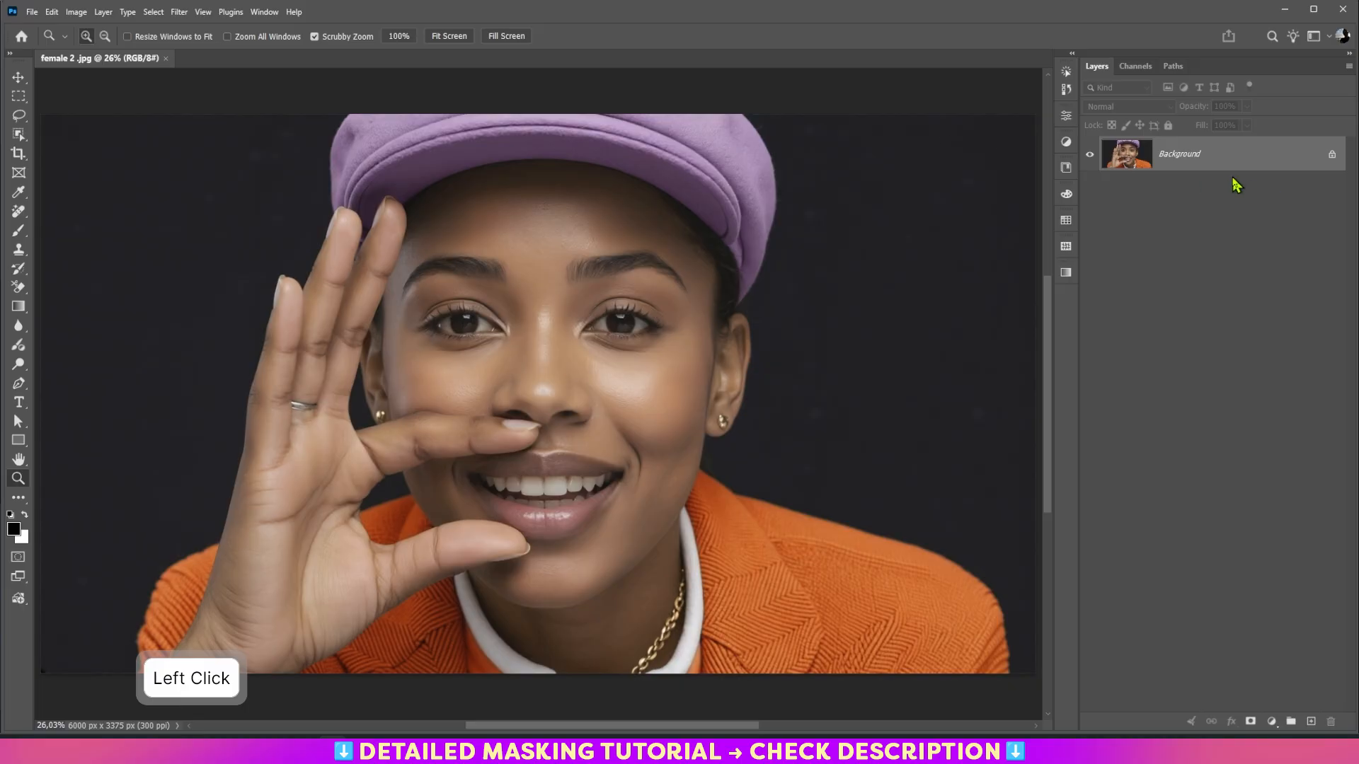
Step: Duplicate the Background layer and convert the copy to a smart object
key(ctrl+j)
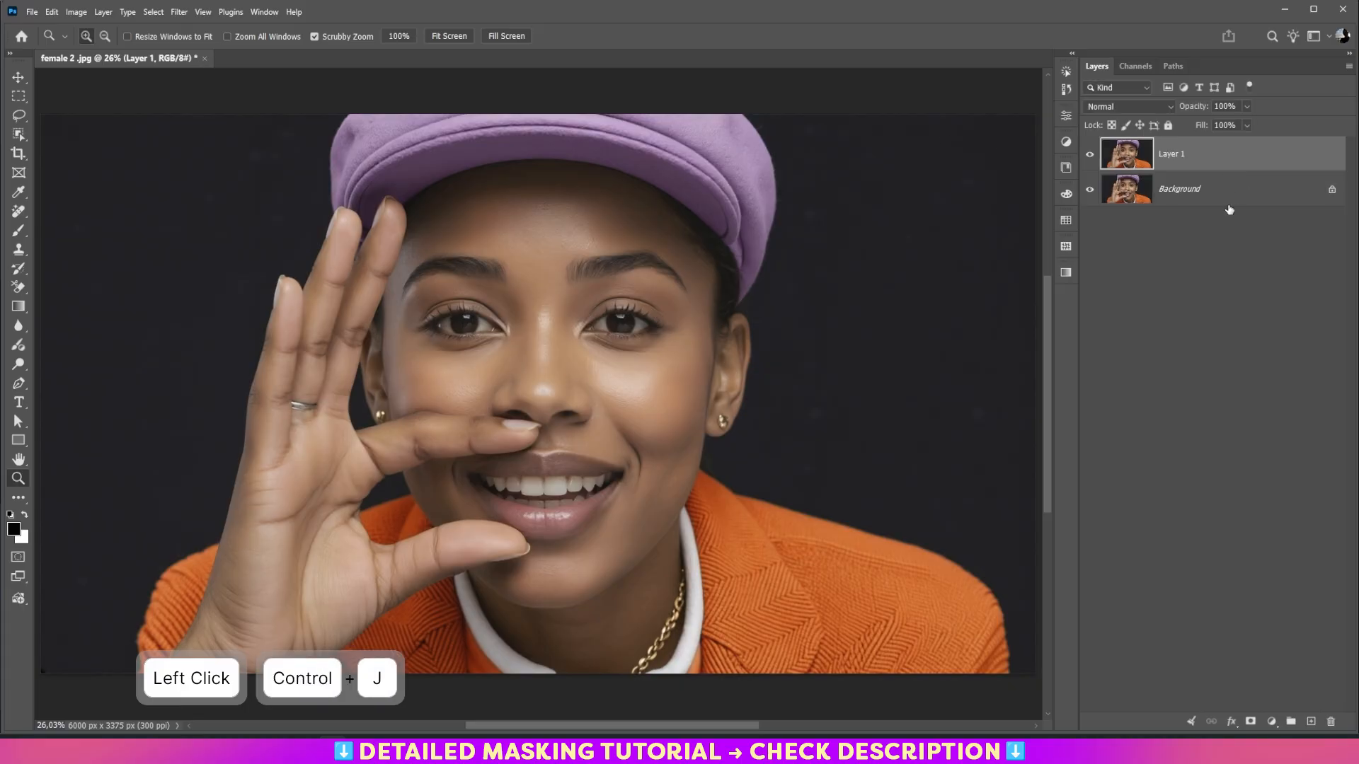
right_click(1203, 155)
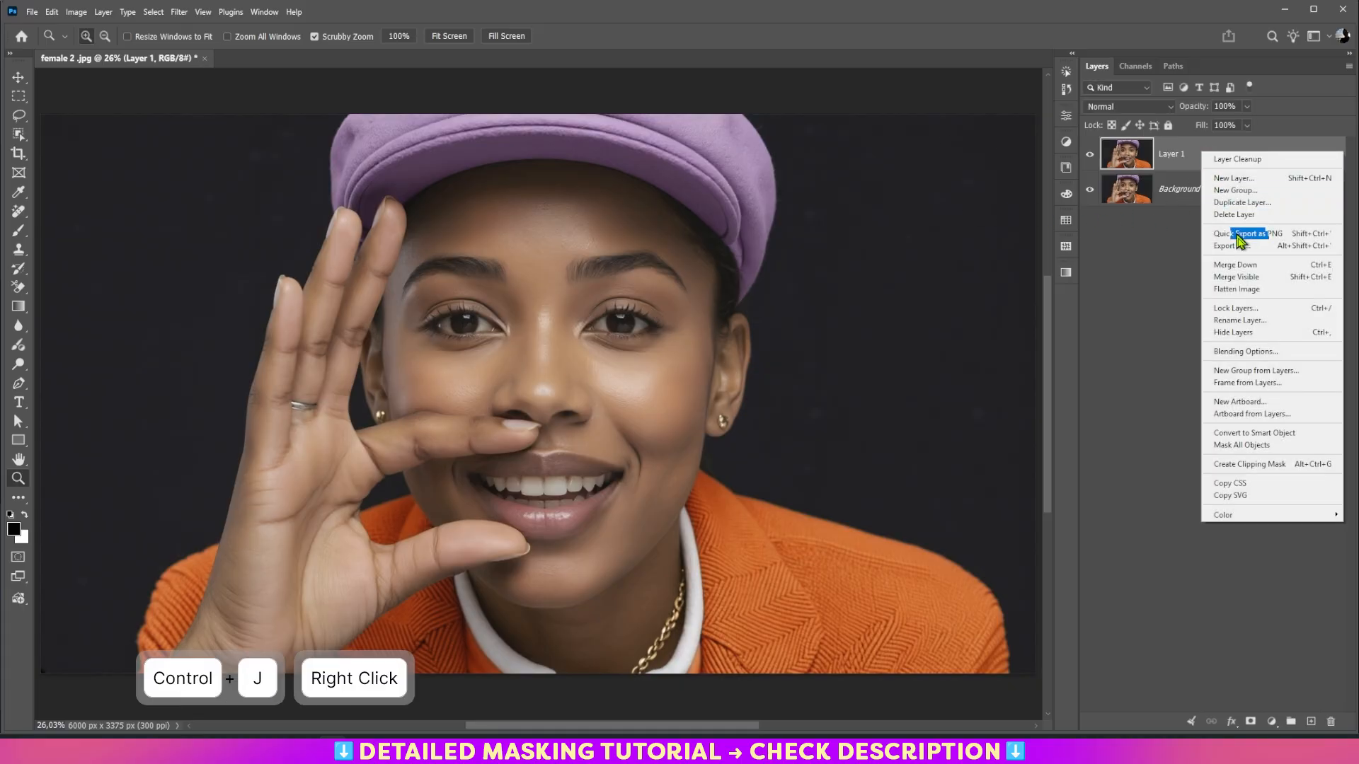
click(1238, 433)
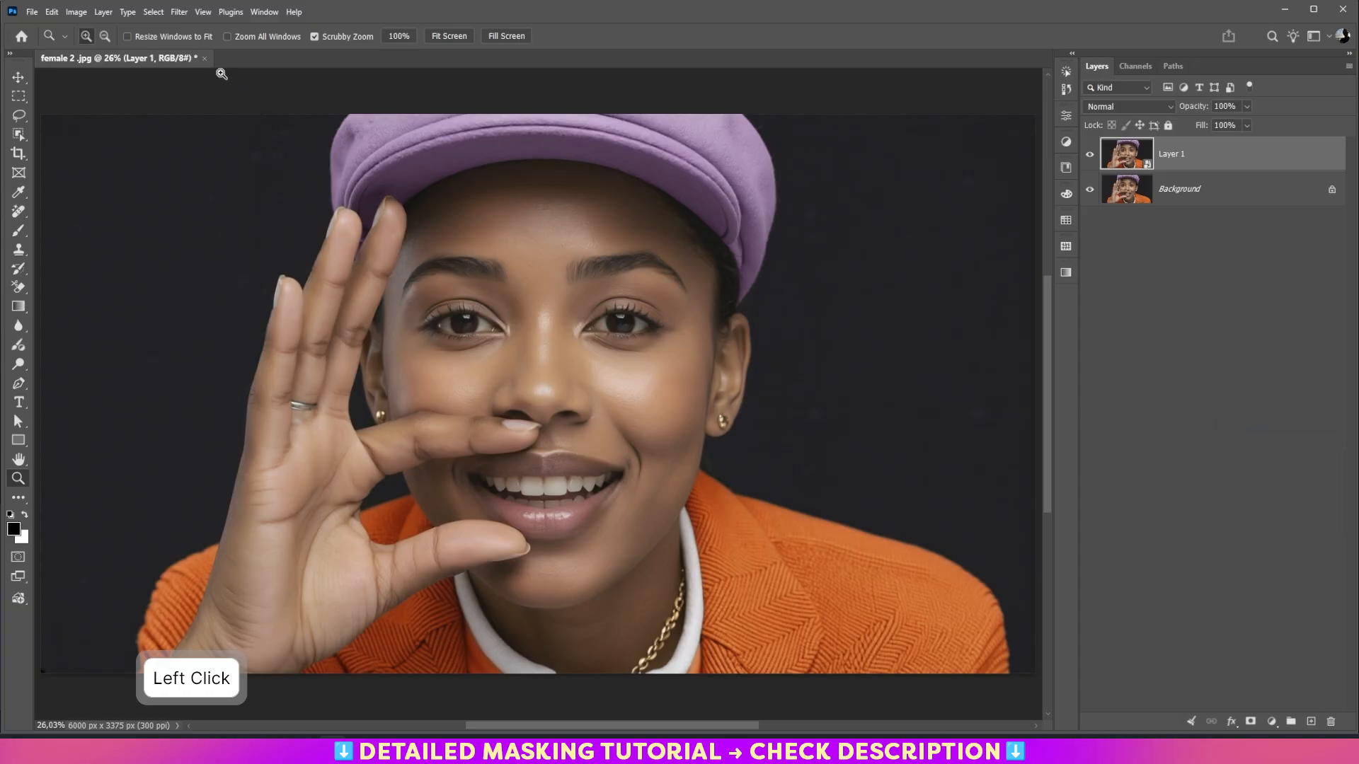
Step: Open the Filter Gallery for the duplicated layer and delete the Halftone Pattern effect, keeping only Grain
click(178, 12)
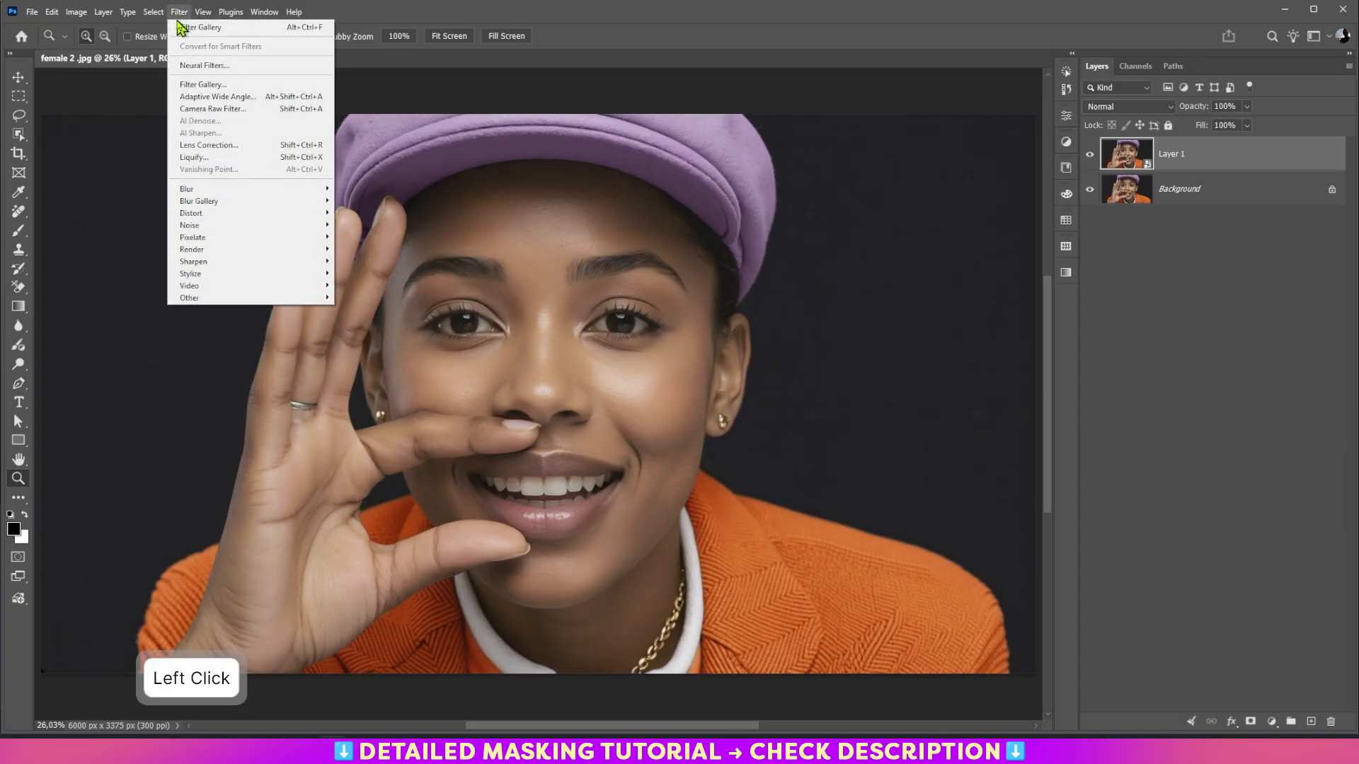
click(200, 86)
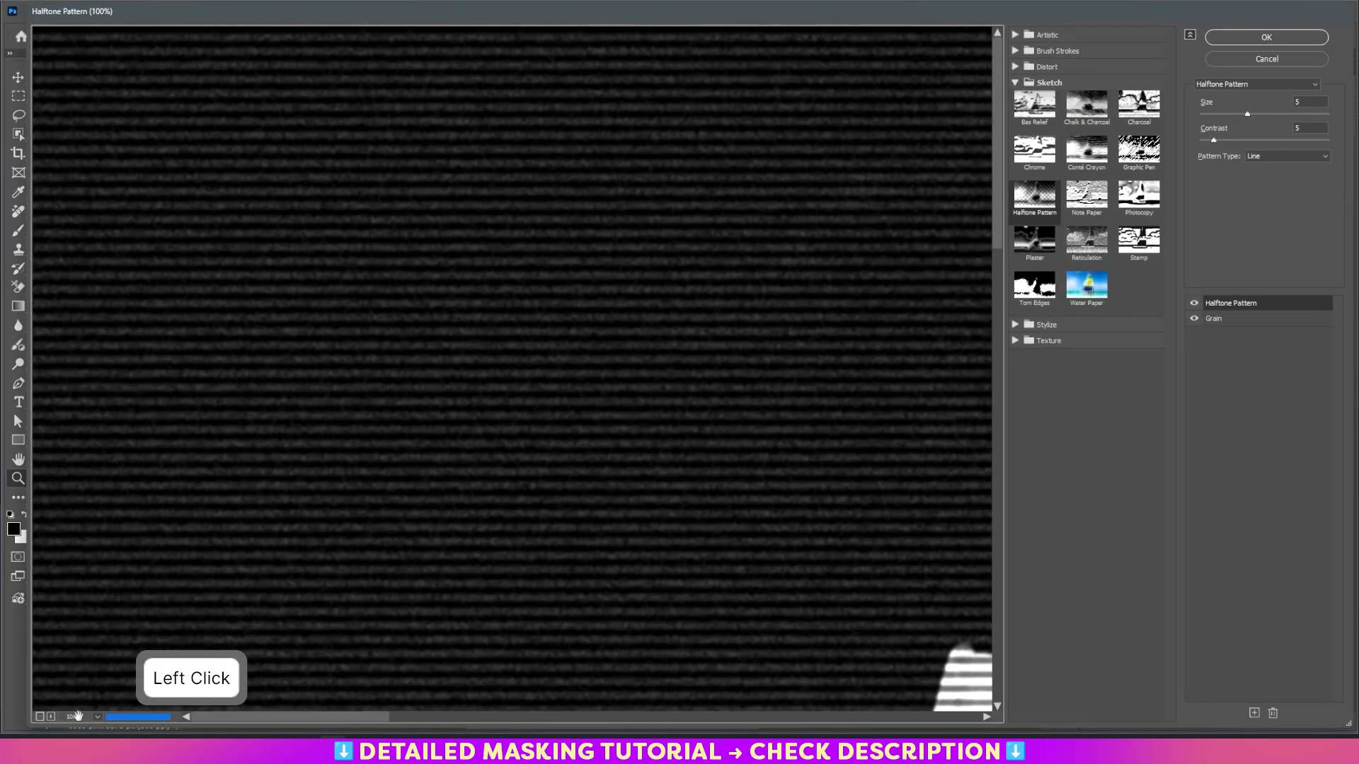
click(97, 716)
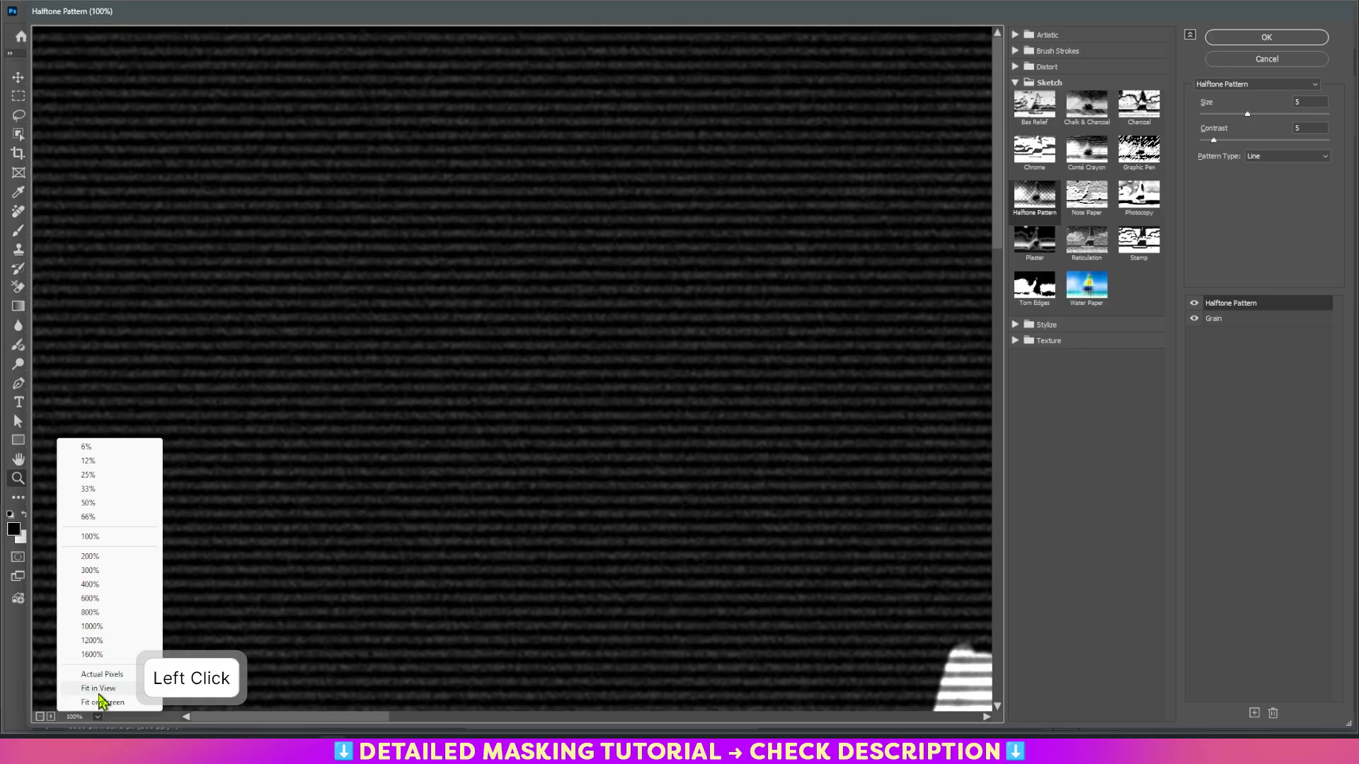
click(101, 690)
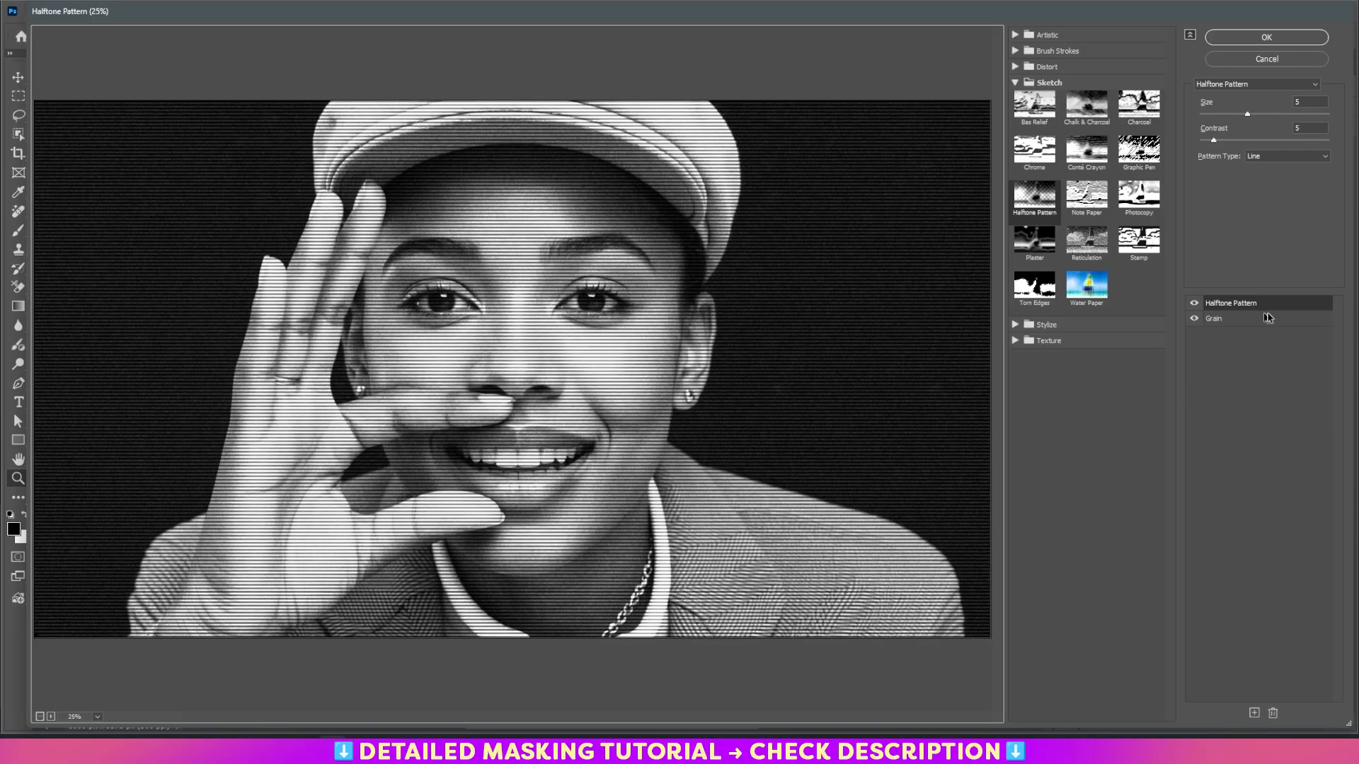
click(1195, 305)
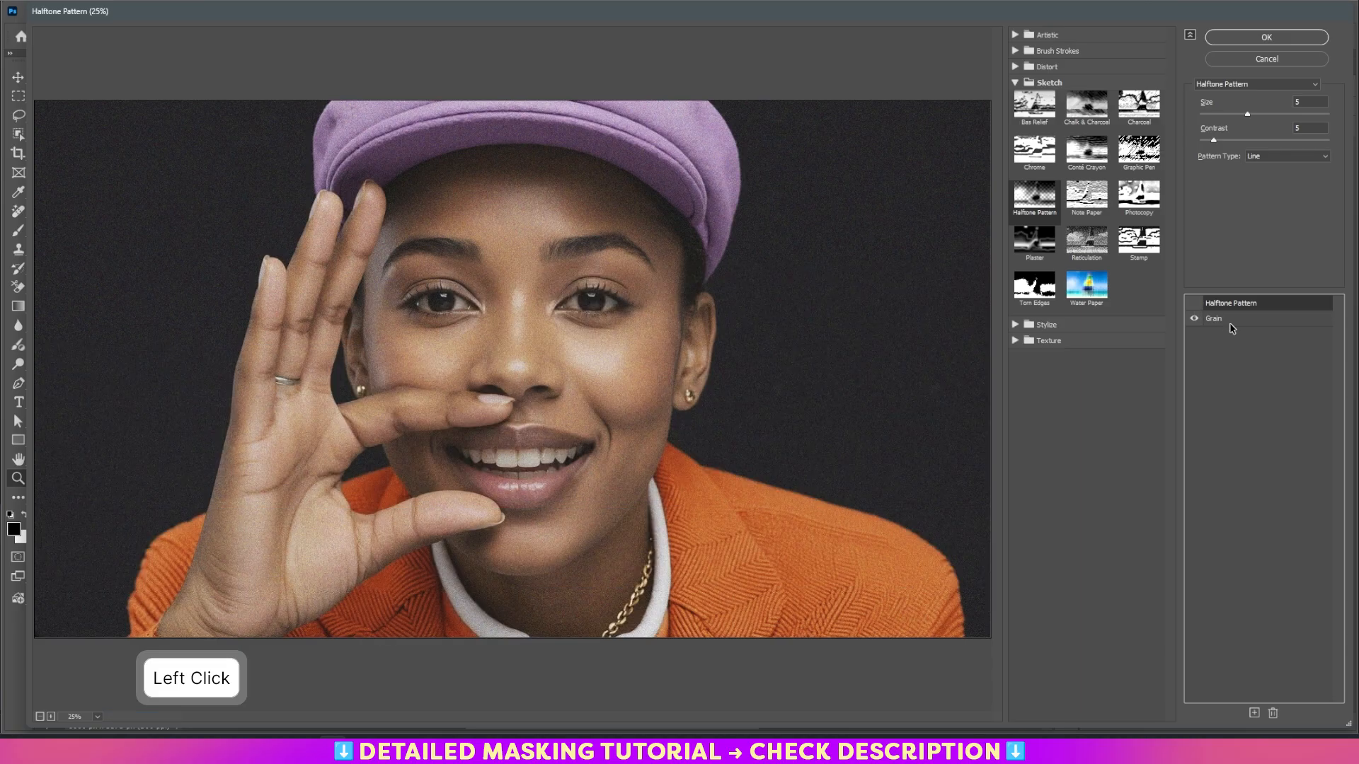
click(1231, 323)
shift+click(1248, 307)
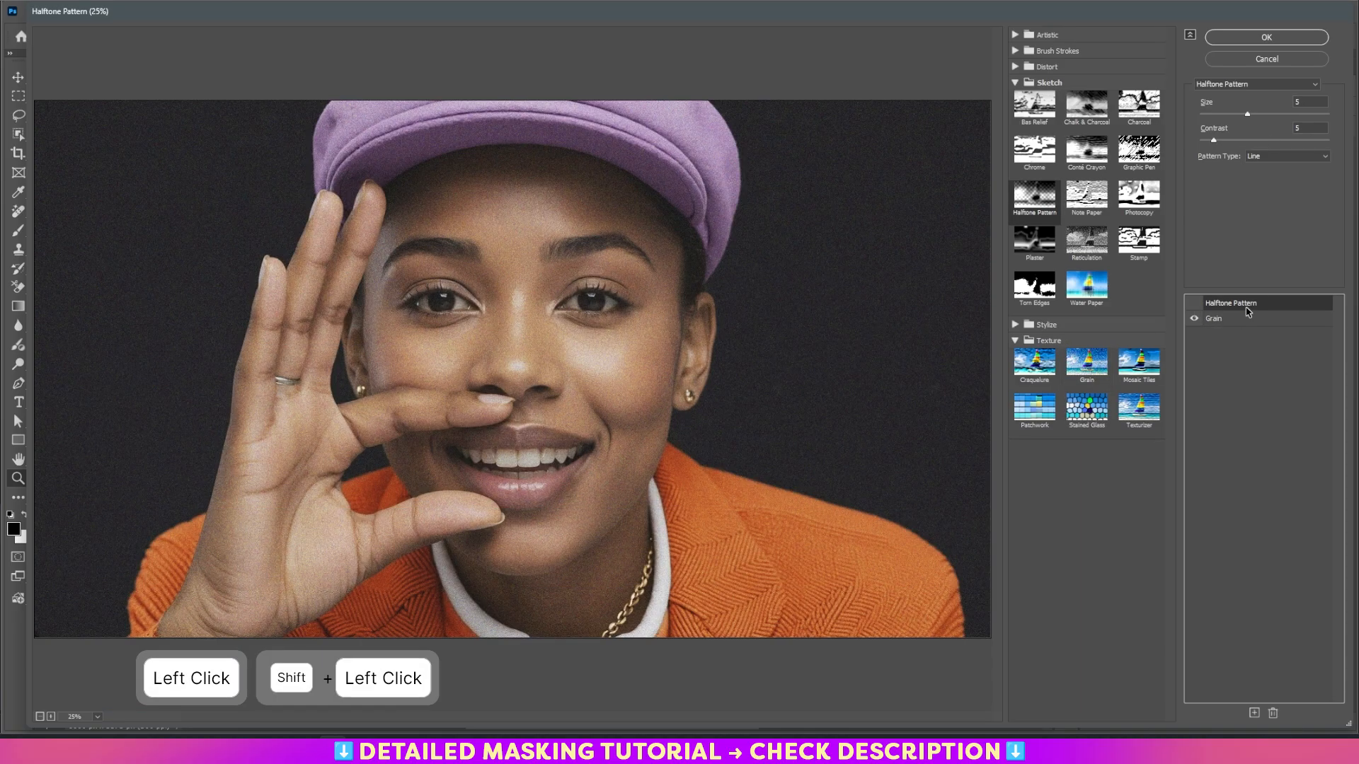
click(1276, 716)
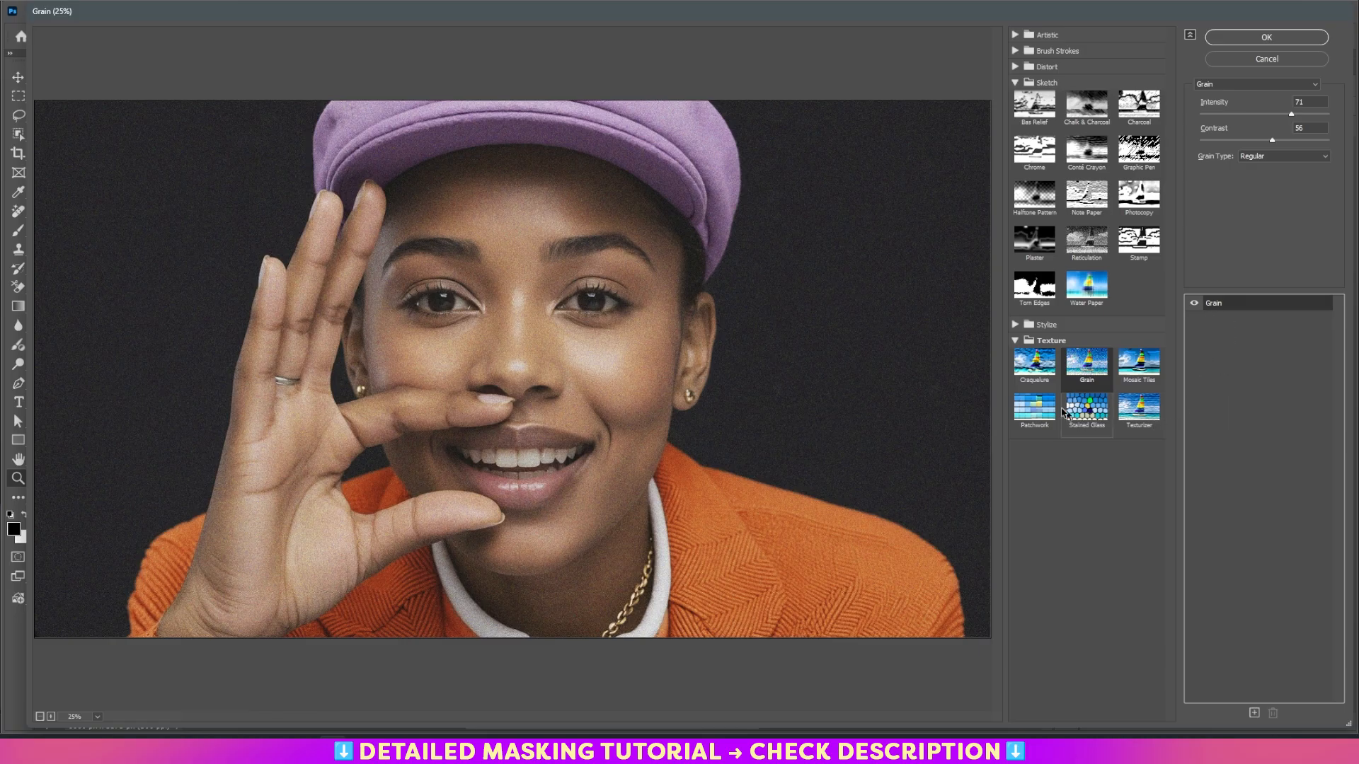
Step: Set the Grain intensity to 87 and add a Stamp effect above it with a Light/Dark Balance of 4
click(1093, 372)
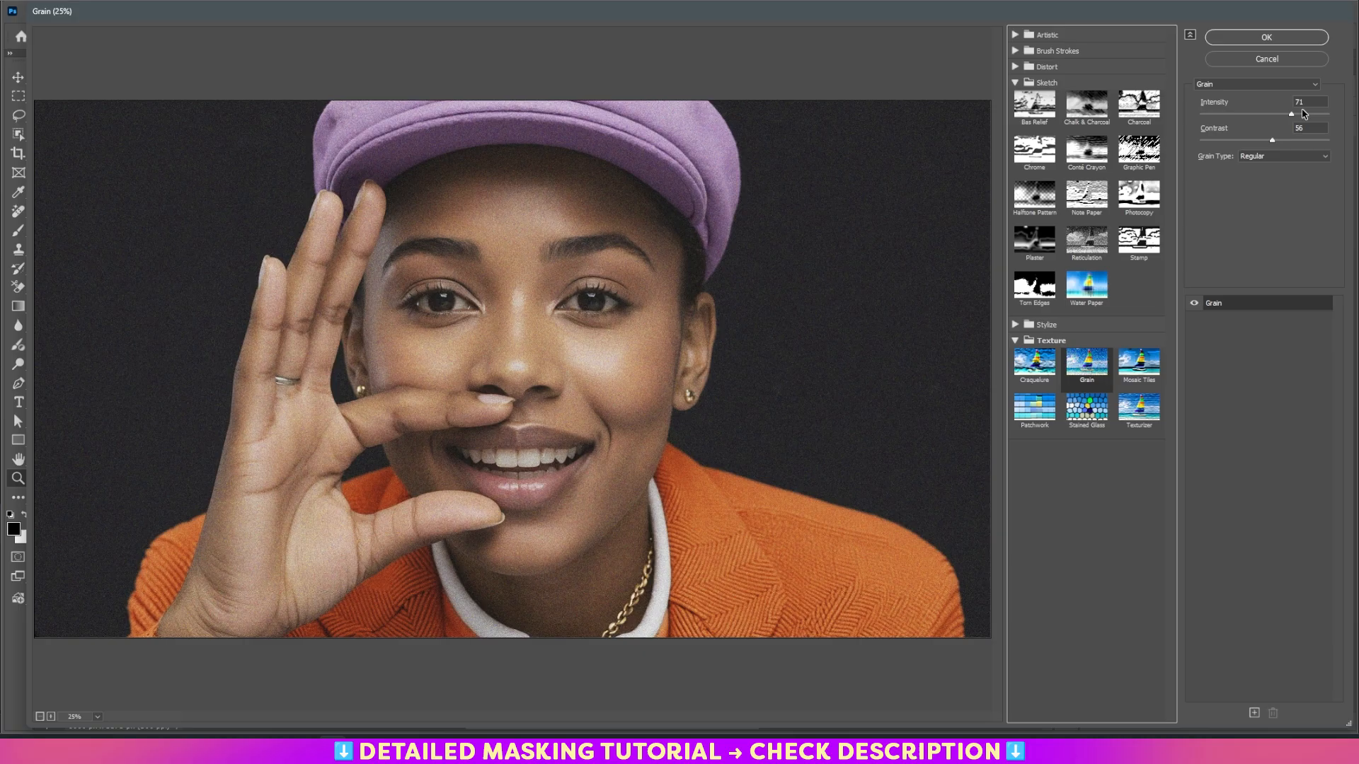
mouse_move(1291, 115)
mouse_down()
mouse_move(1246, 126)
mouse_move(1273, 114)
mouse_move(1250, 114)
mouse_move(1310, 126)
mouse_up()
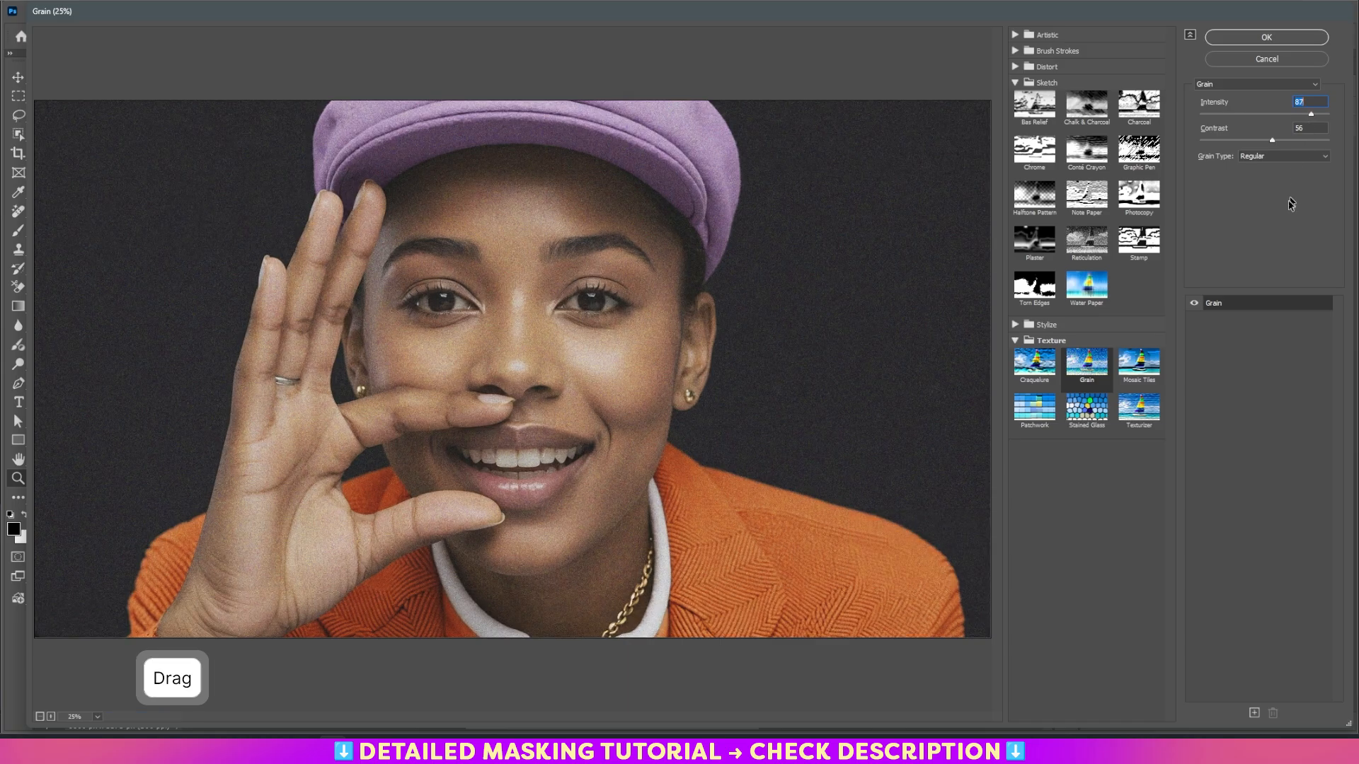
click(1253, 713)
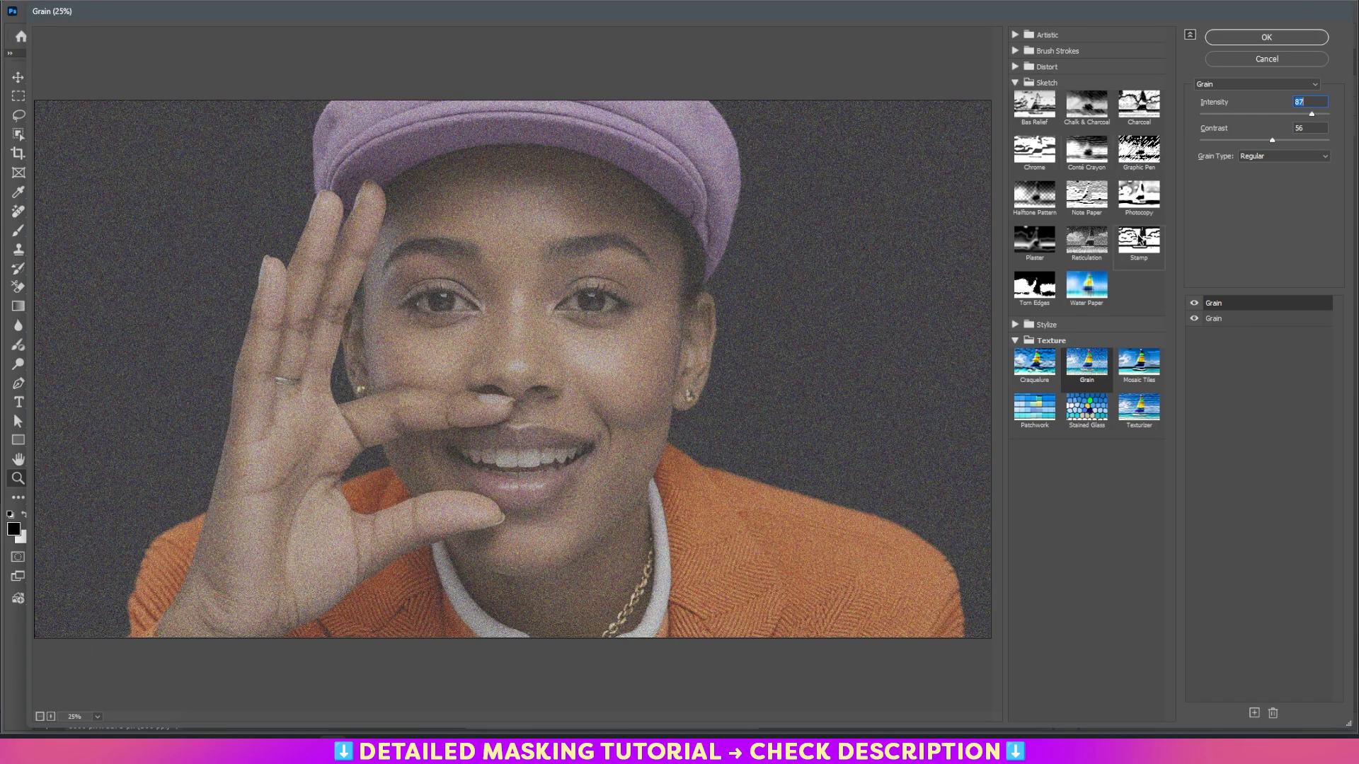
click(1140, 242)
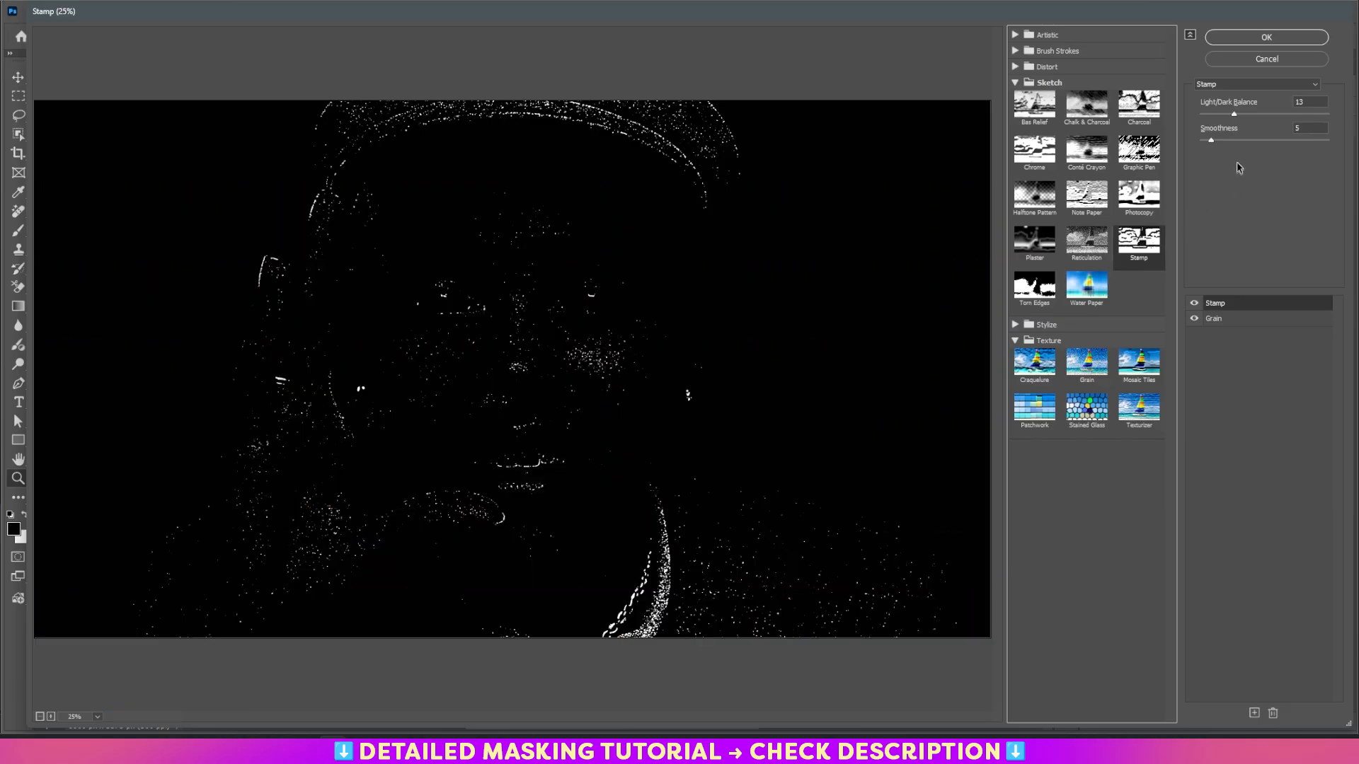
drag(1234, 116, 1212, 131)
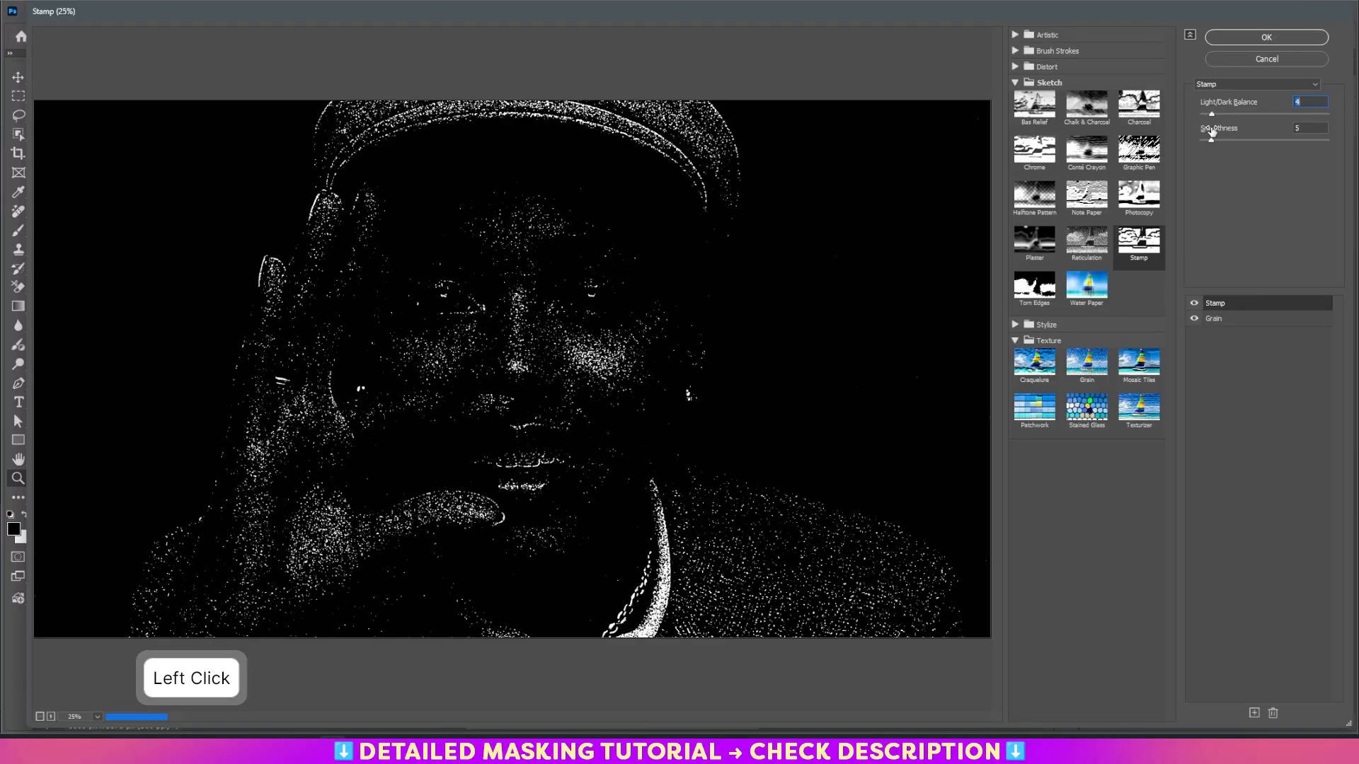
Step: Set the Grain effect's intensity to 36, apply the Filter Gallery, and collapse the layer's smart filter list
click(1215, 320)
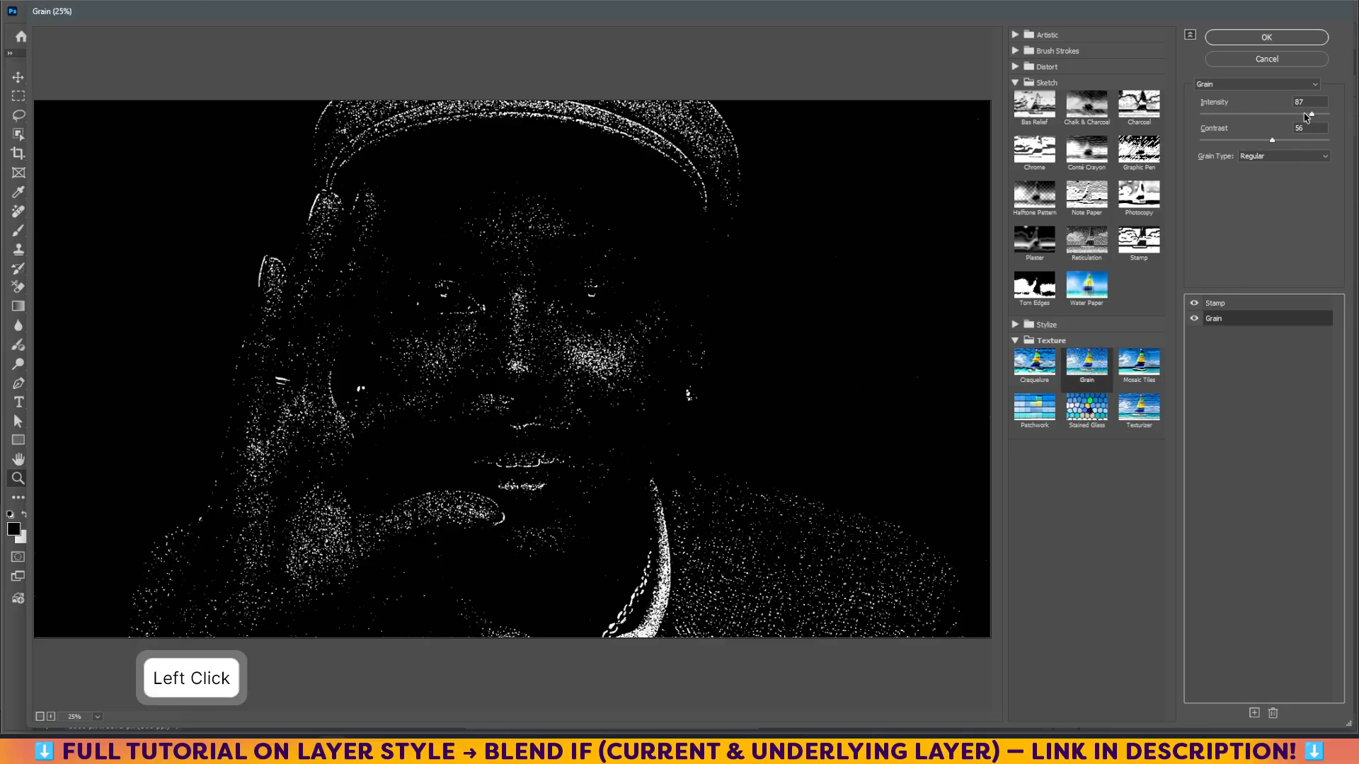
drag(1311, 114, 1246, 146)
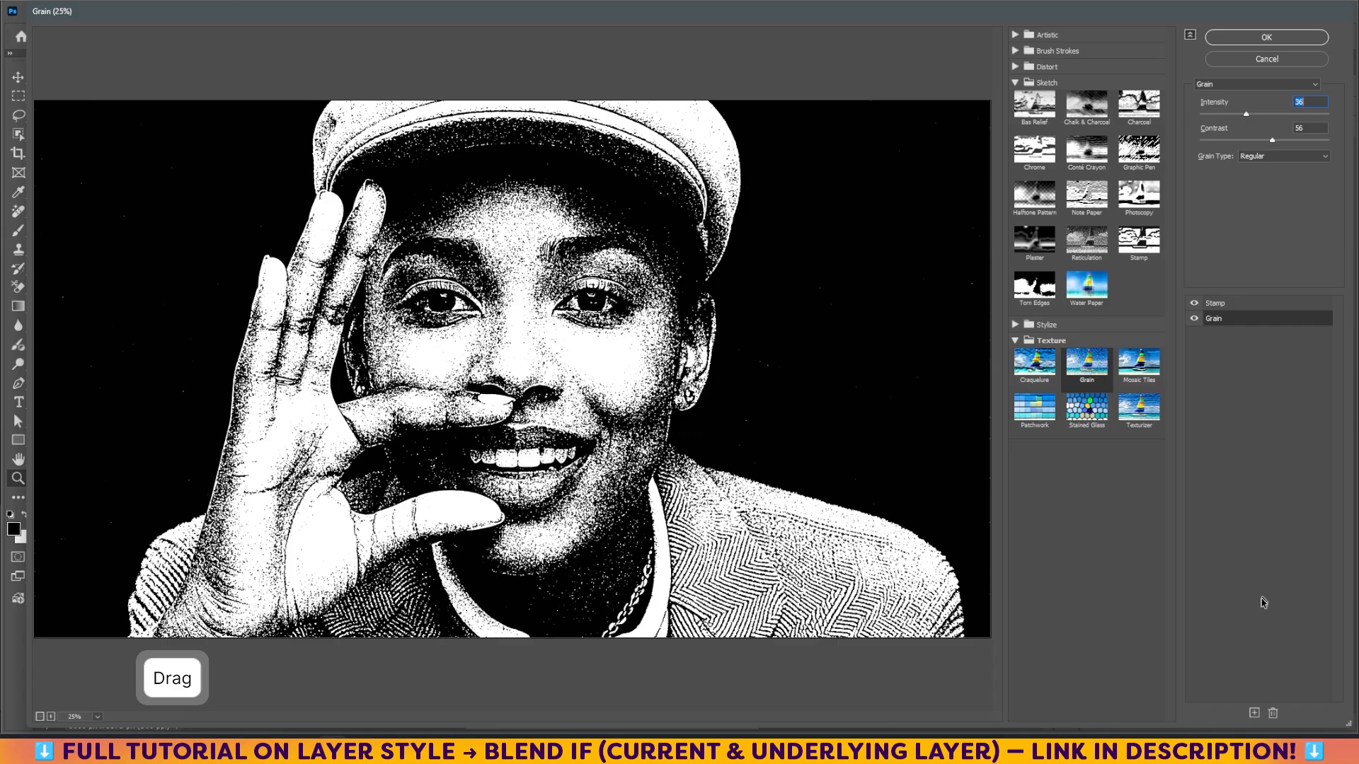
click(1239, 40)
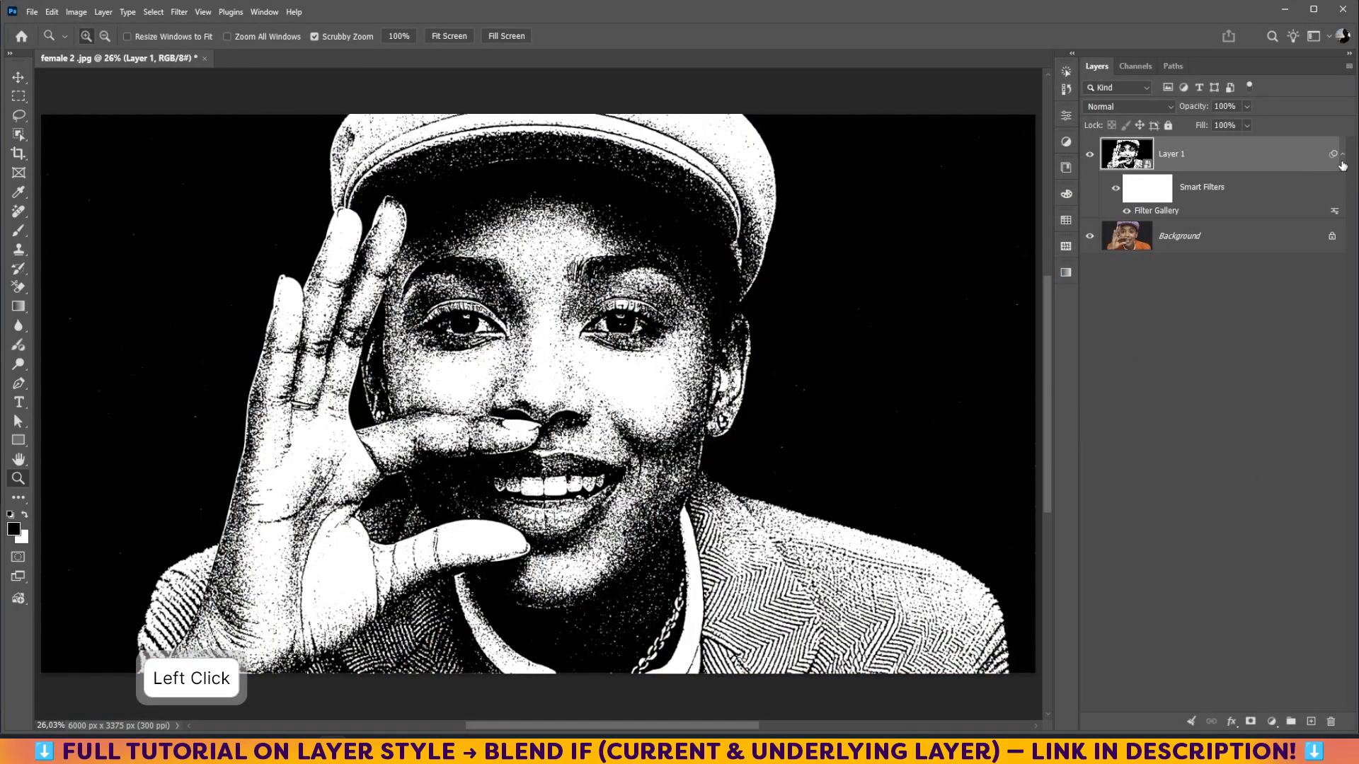
click(1342, 156)
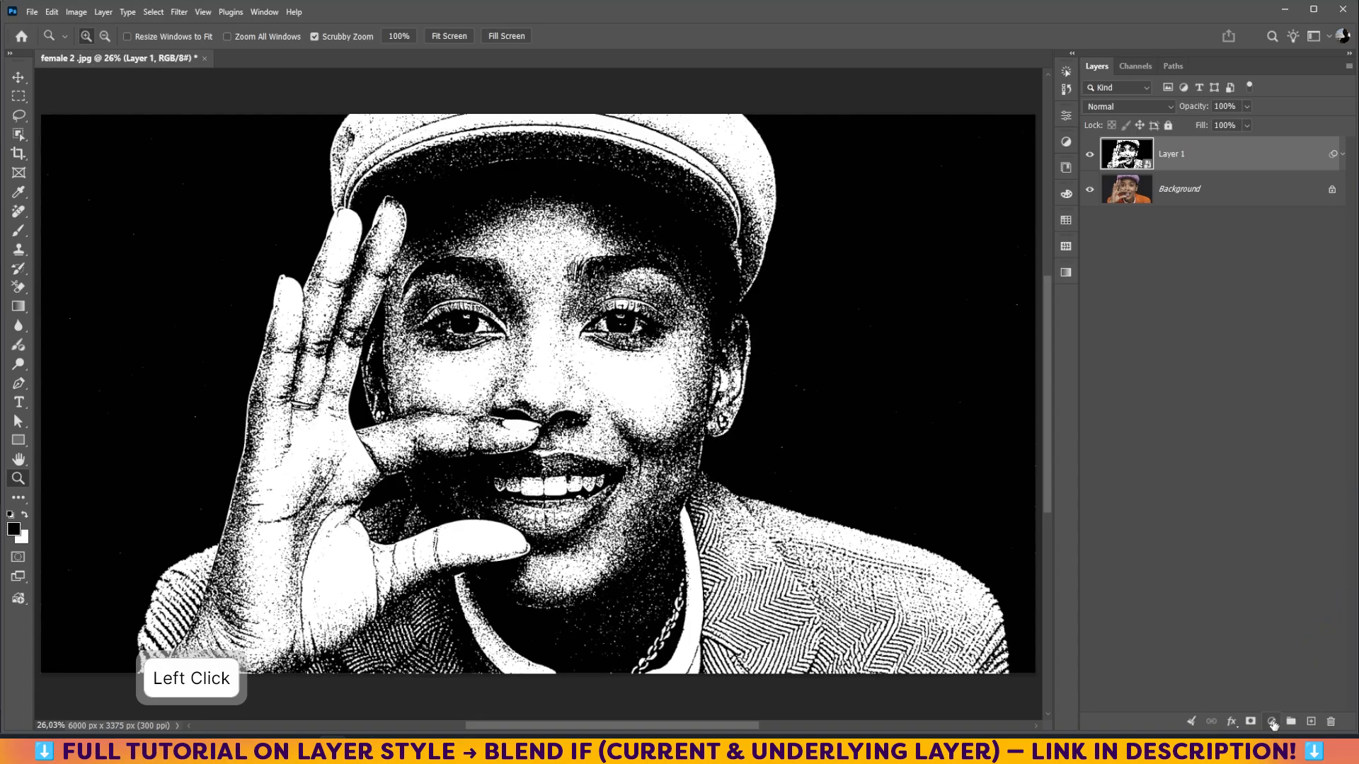
Step: Try a Gradient Fill layer with the black-to-white Basics preset above the stamped portrait, and hide it
click(1272, 722)
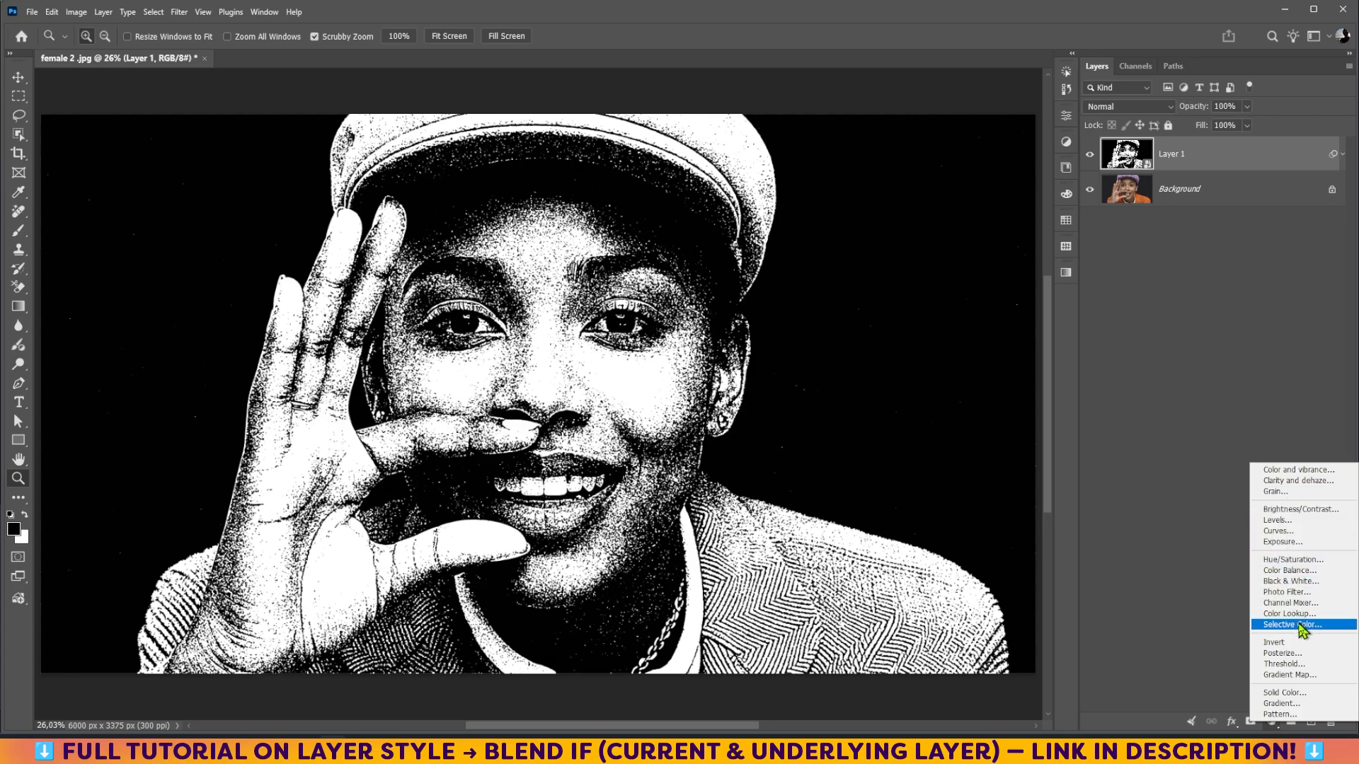
click(1279, 704)
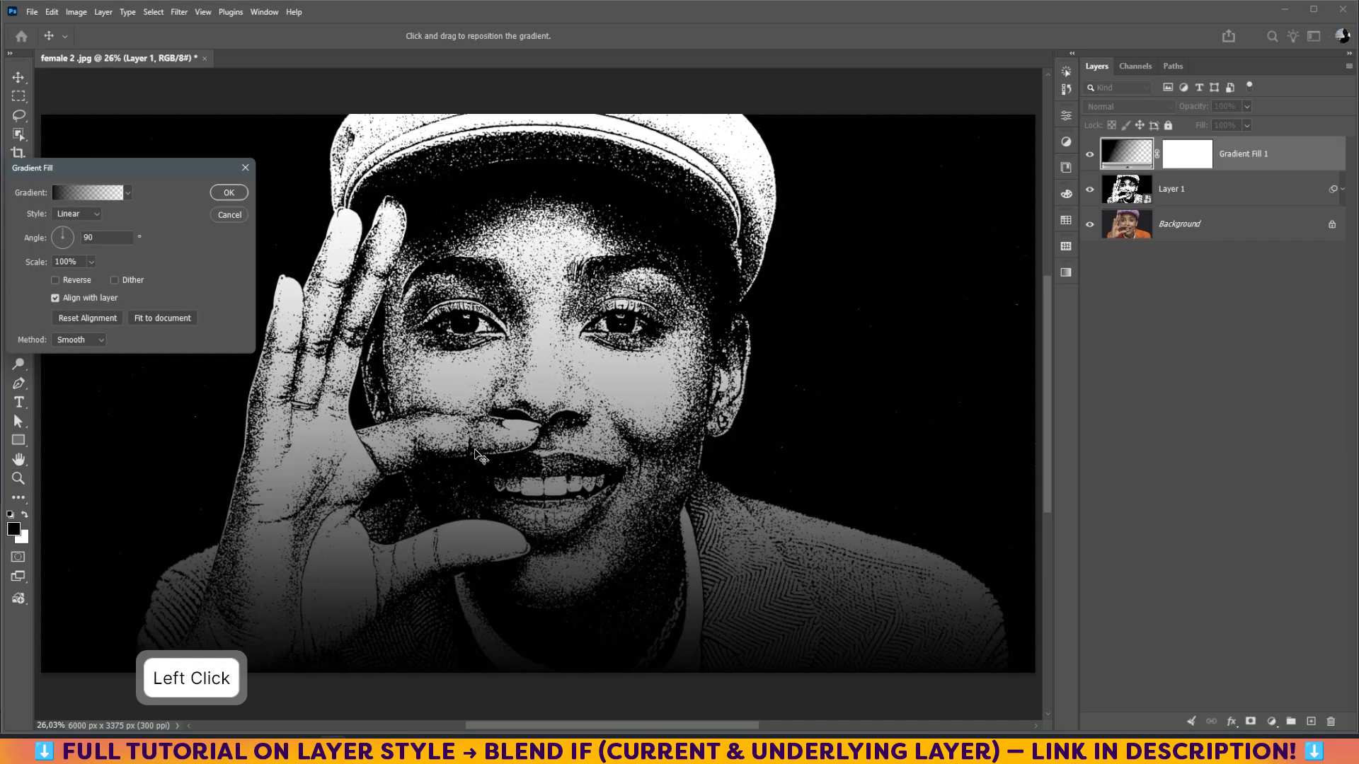
drag(125, 169, 204, 148)
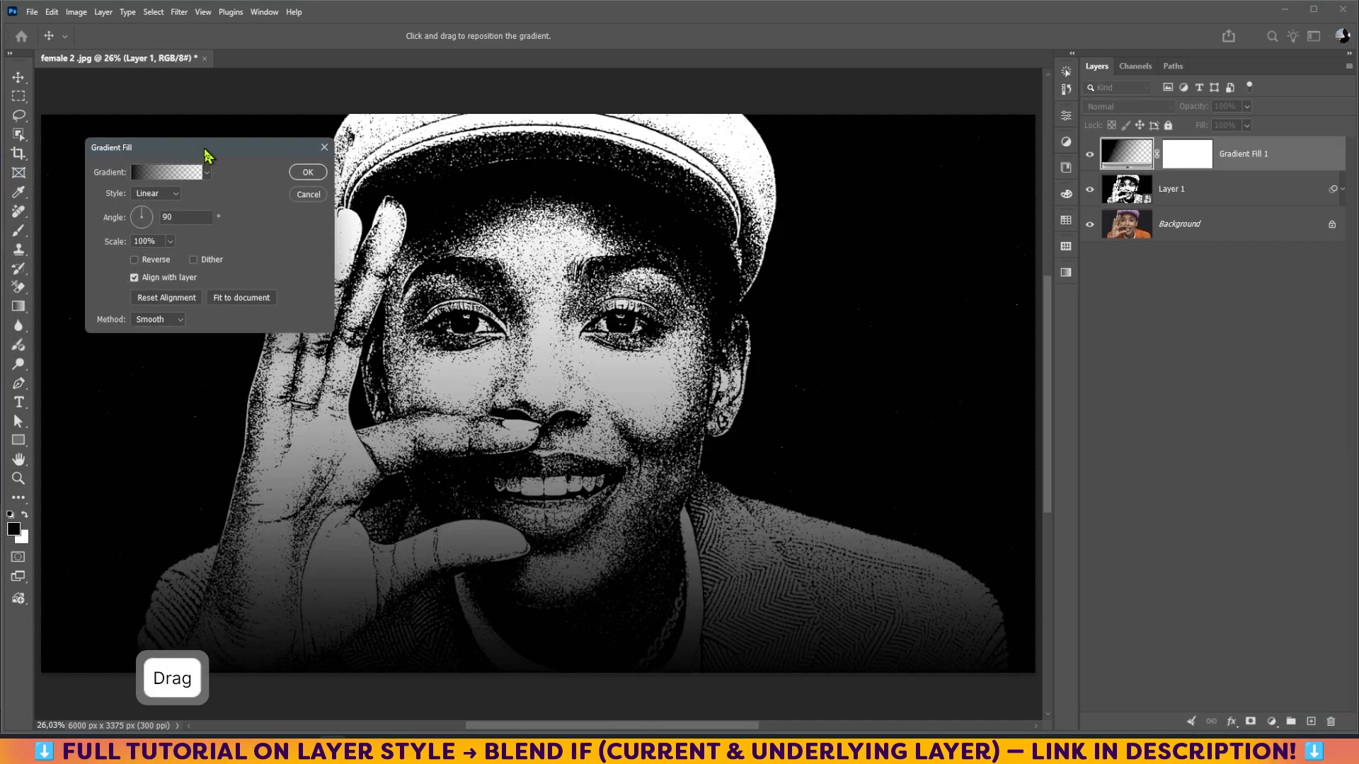
click(205, 172)
click(102, 199)
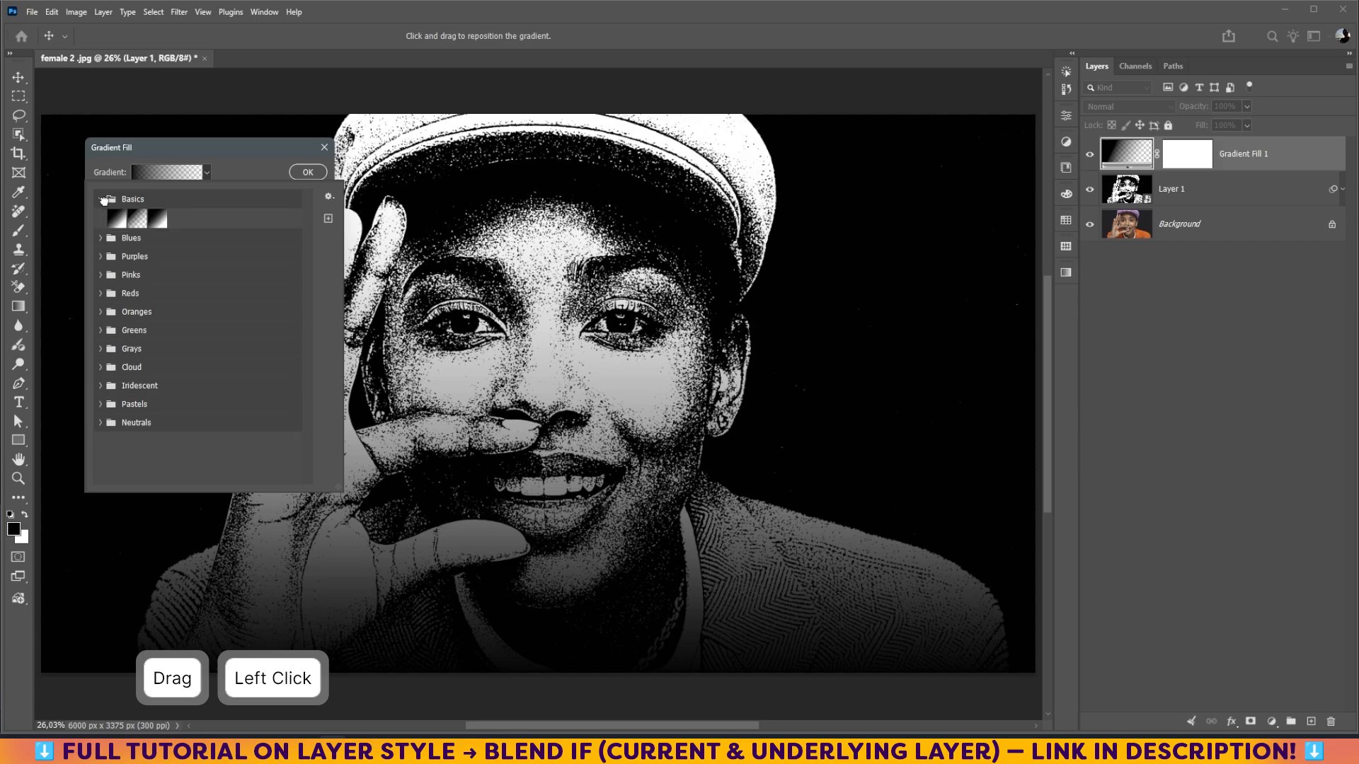
click(122, 221)
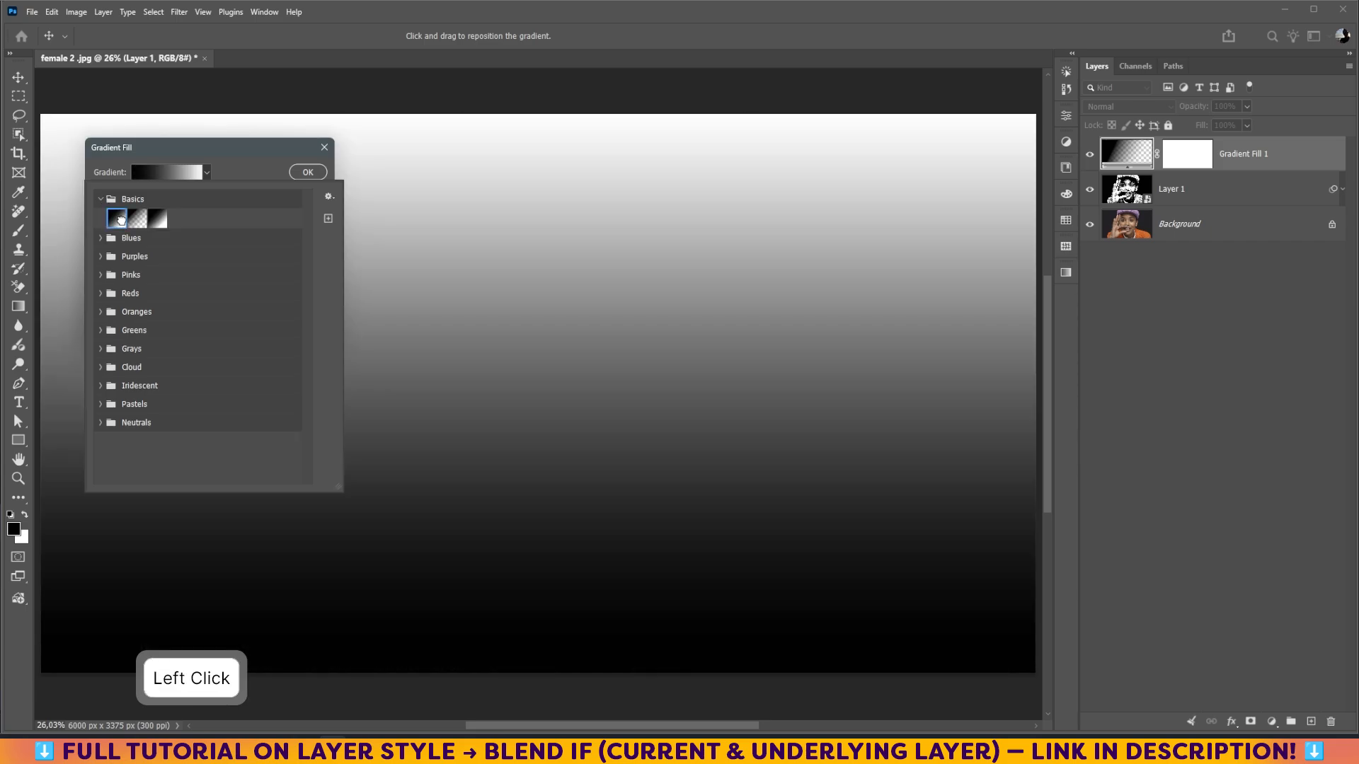
click(307, 173)
key(z)
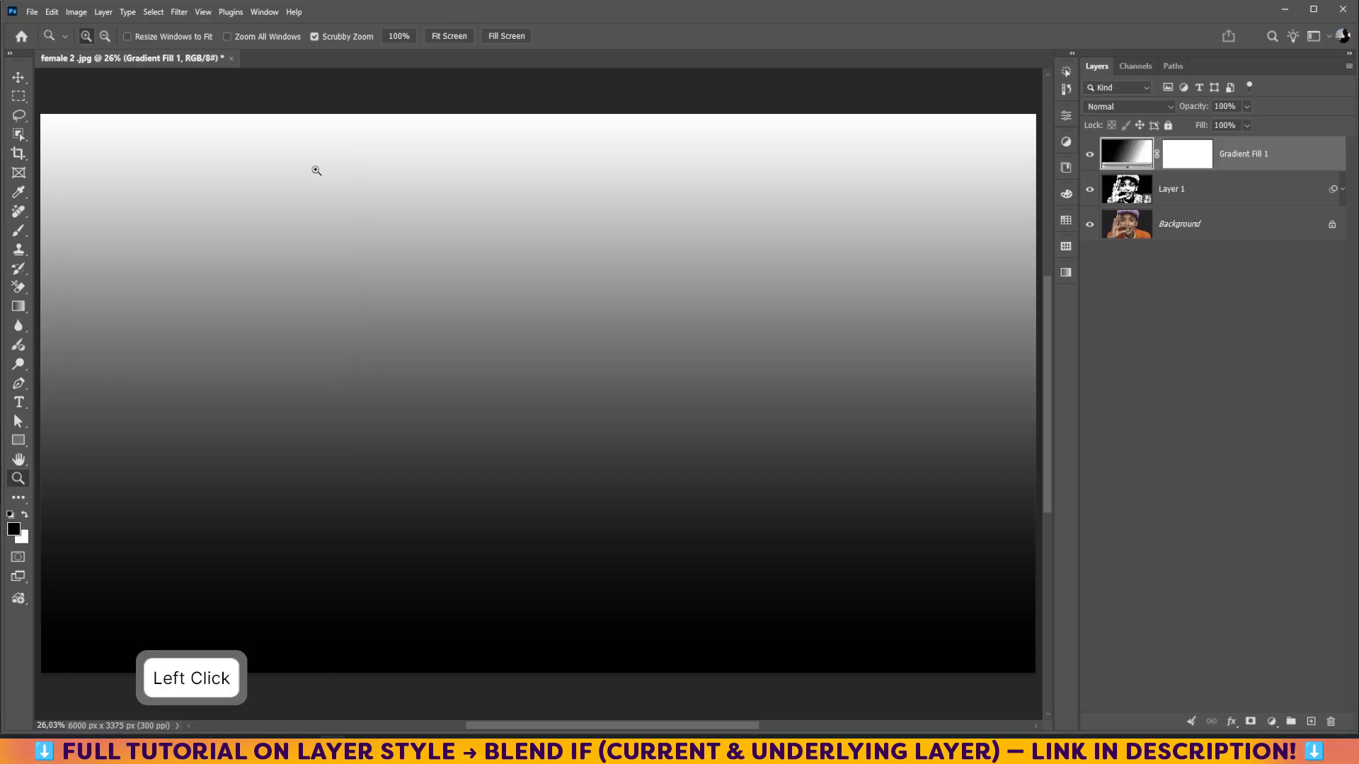
click(1089, 155)
Step: Add a Gradient Map adjustment layer on top of the stack and delete the hidden Gradient Fill layer
click(1271, 722)
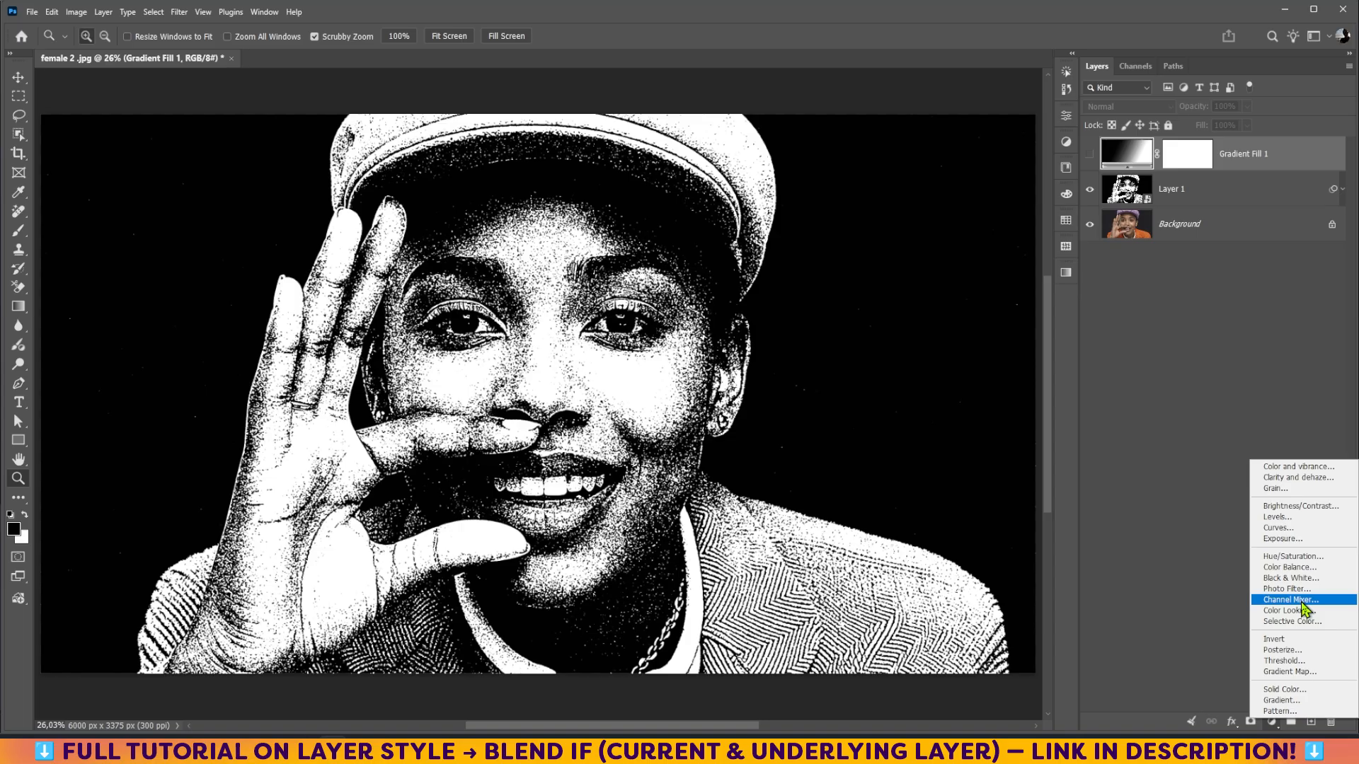
click(1289, 672)
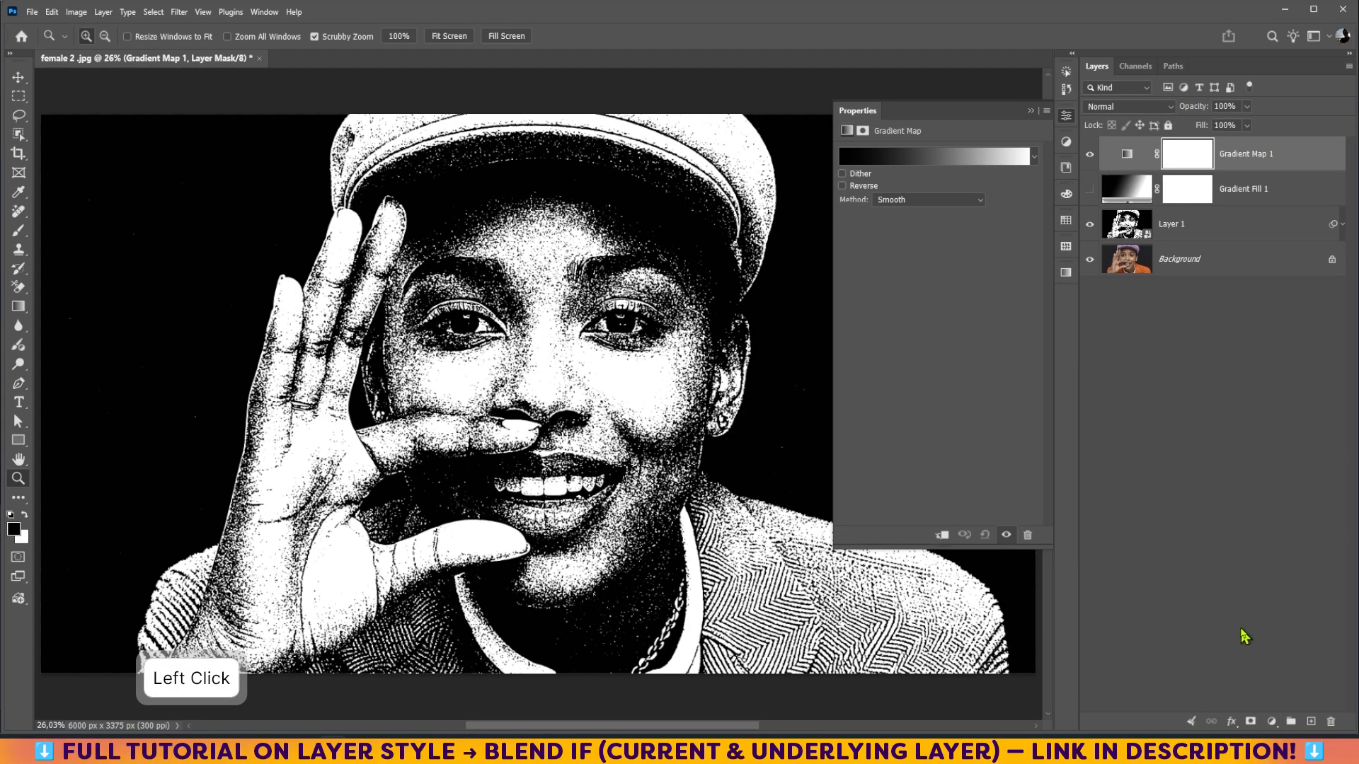
drag(1293, 196, 1331, 722)
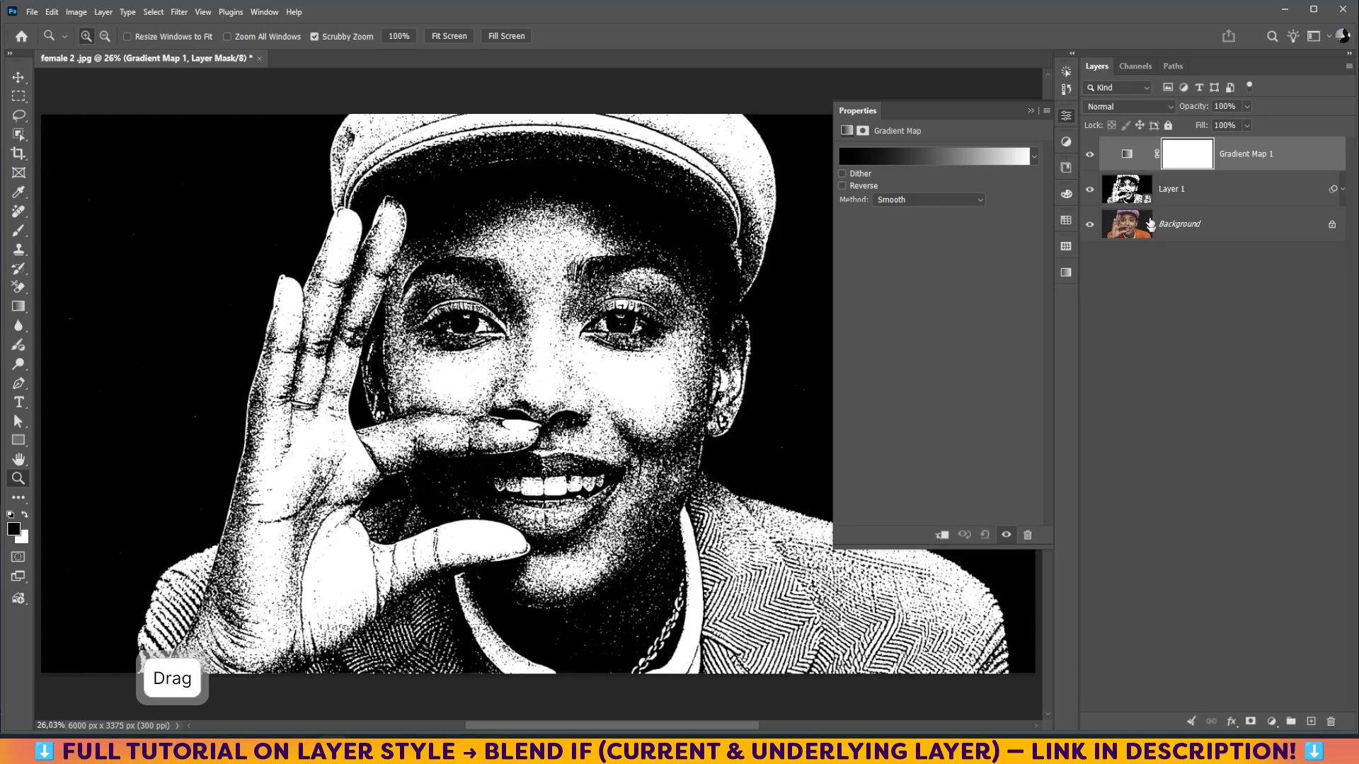
Step: Recolor the Gradient Map's white end stop to saturated orange f8a401 and apply the gradient
click(1127, 154)
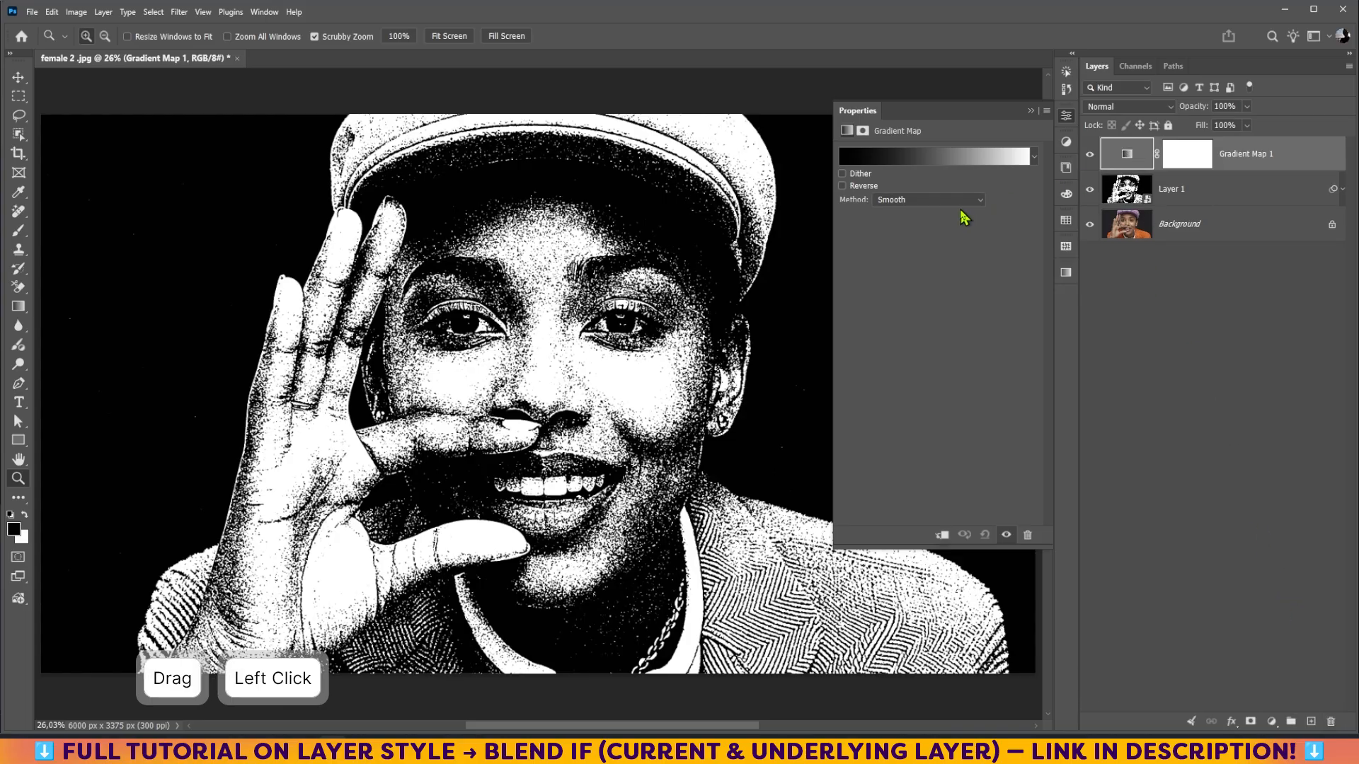
click(922, 161)
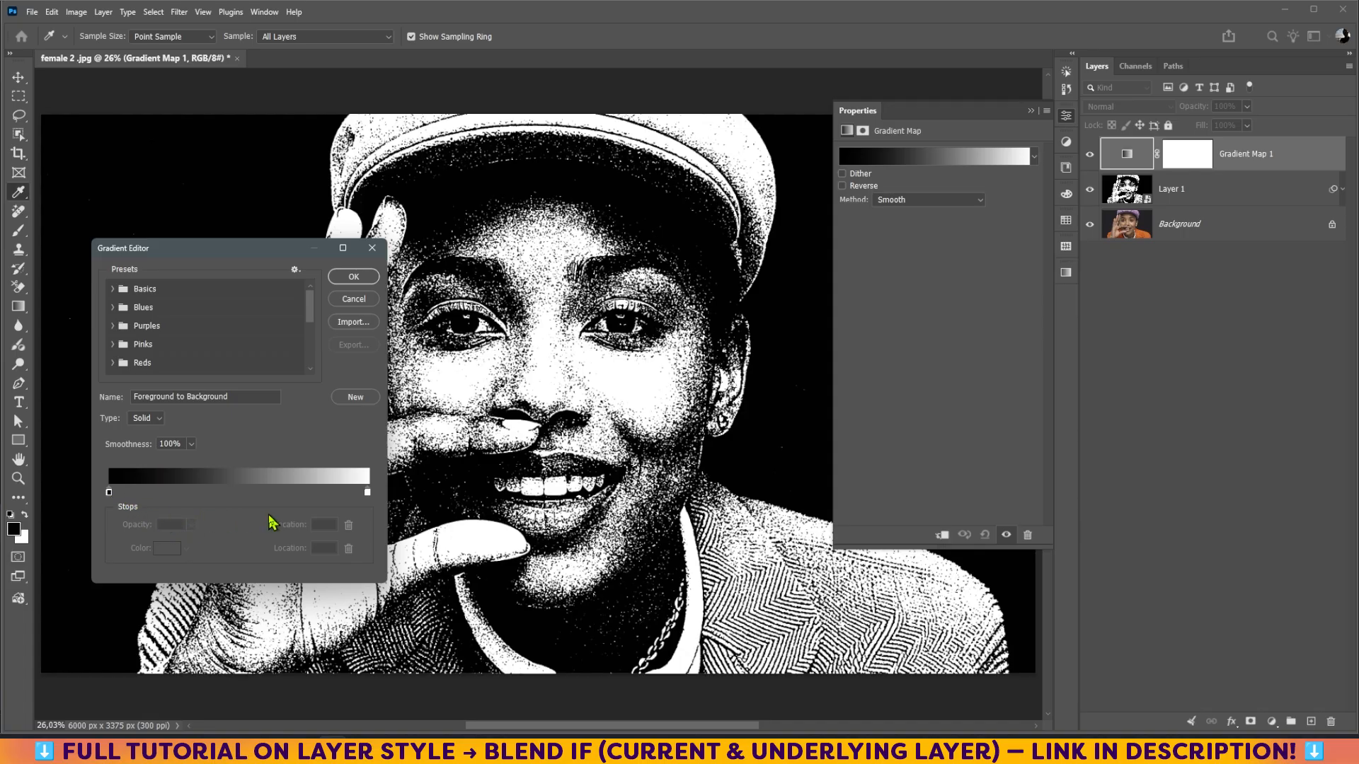
click(368, 492)
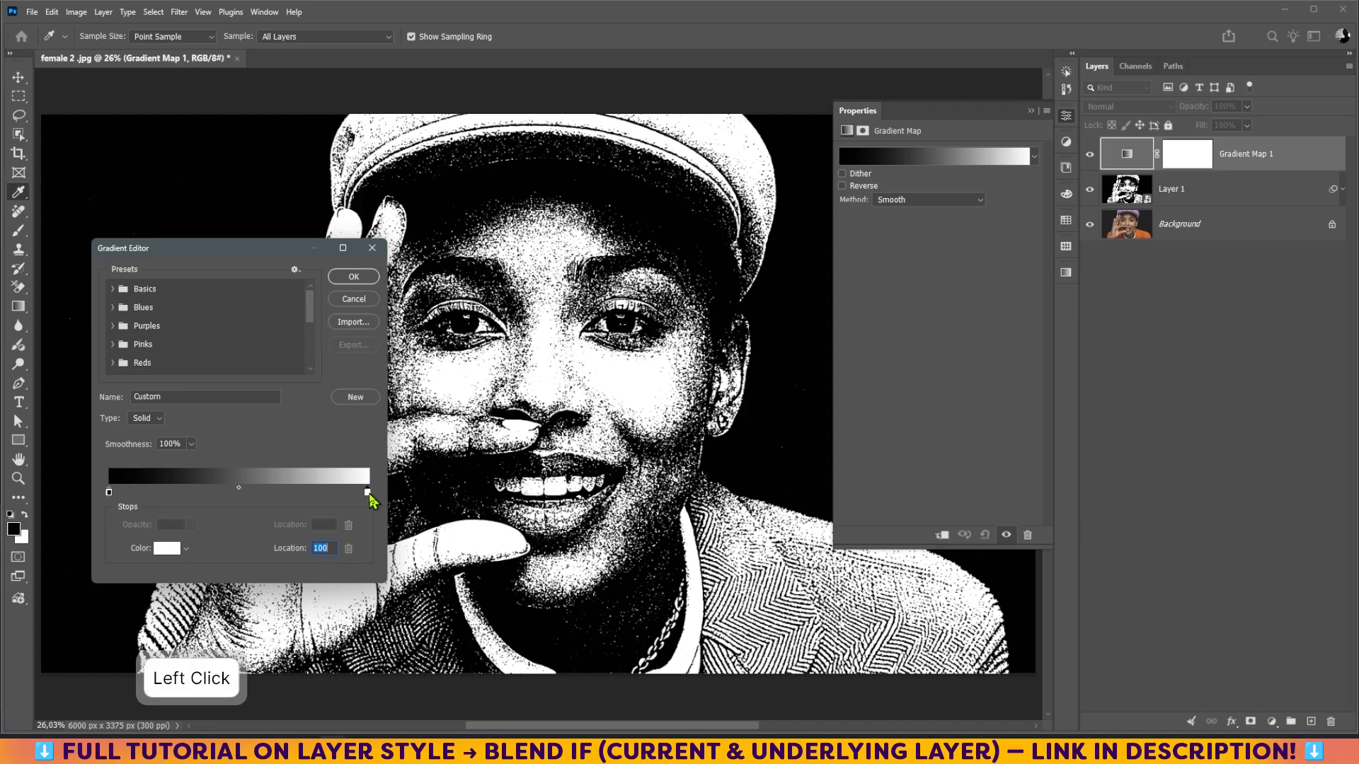
click(167, 549)
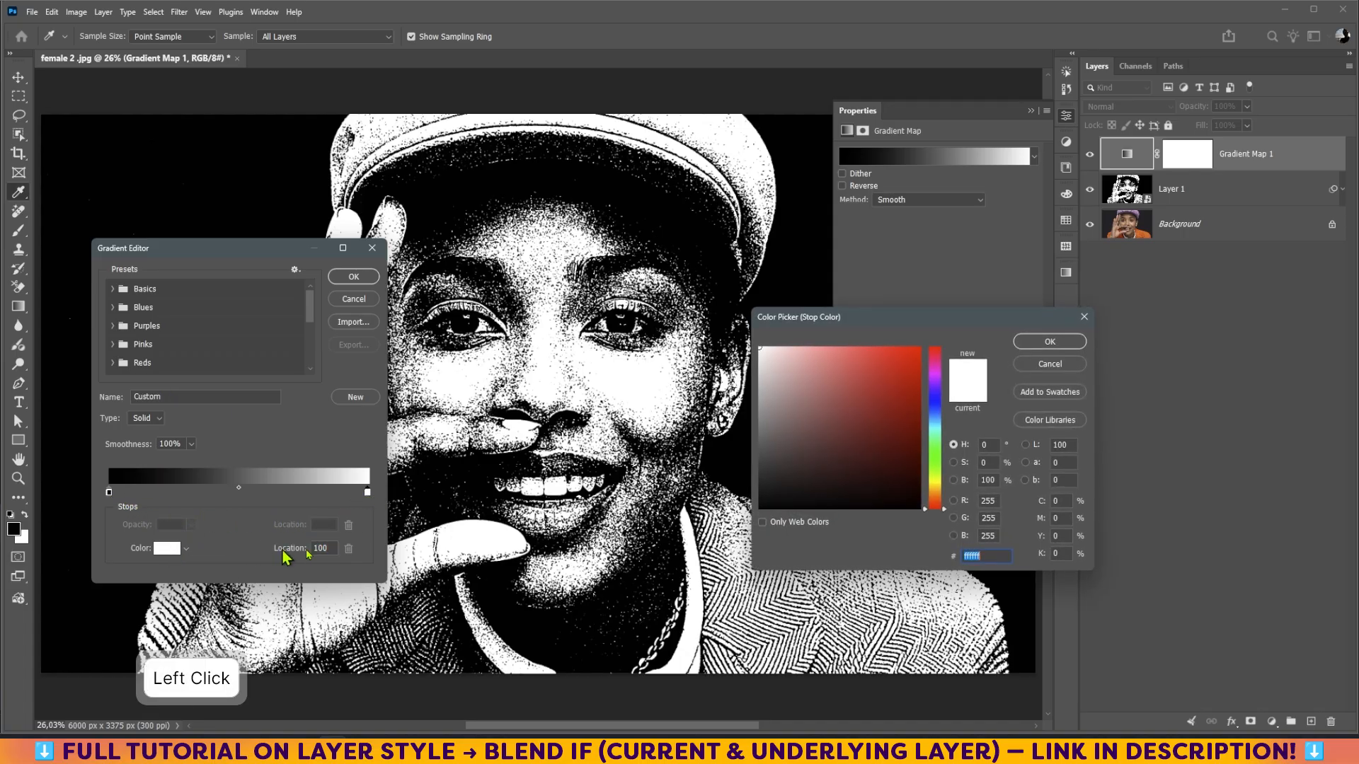
click(942, 494)
click(920, 352)
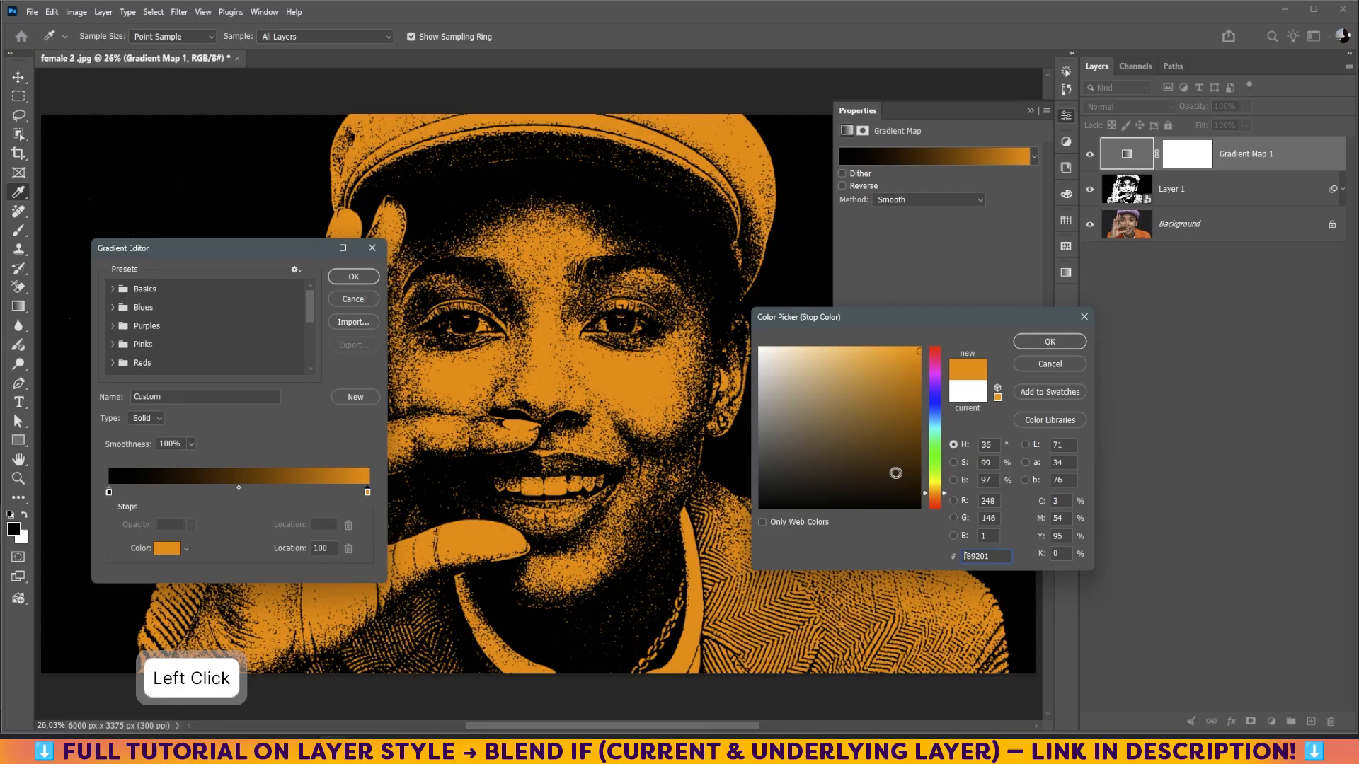
click(940, 369)
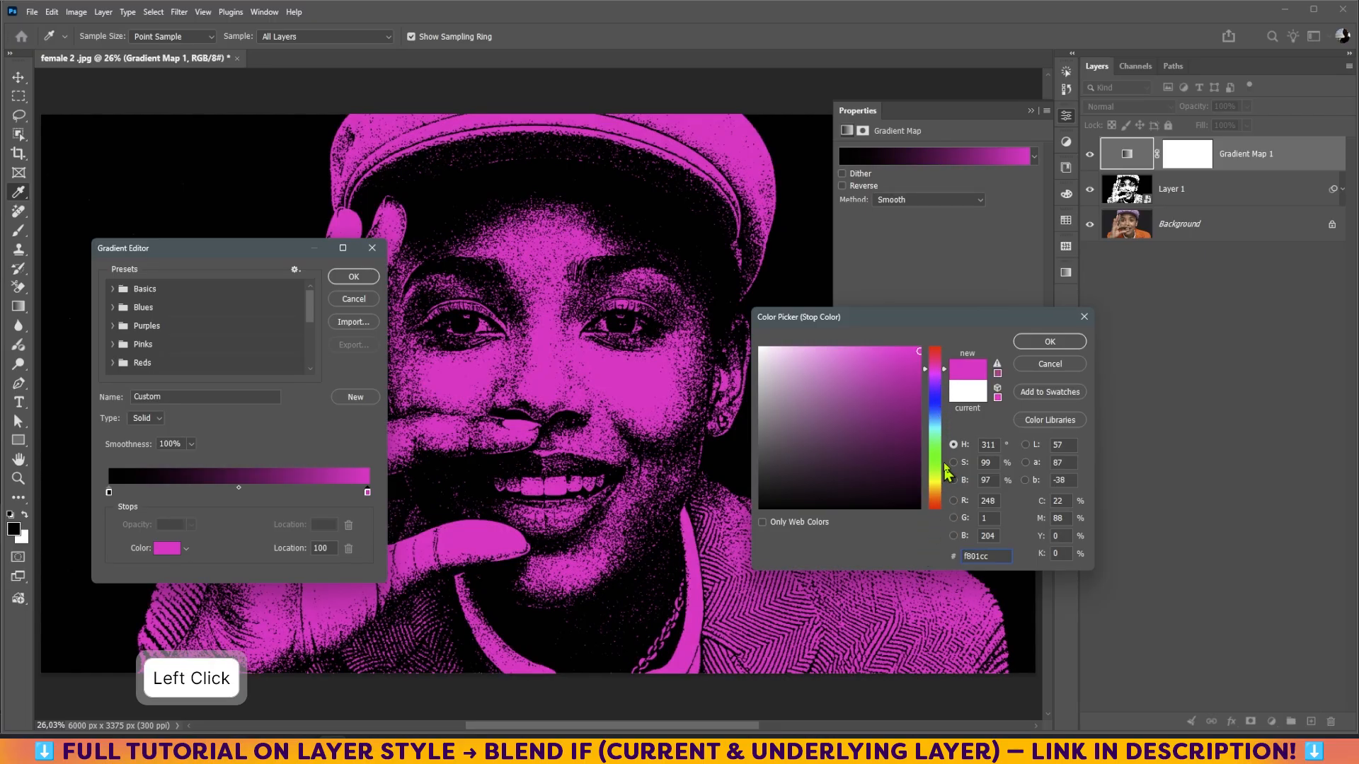
click(940, 491)
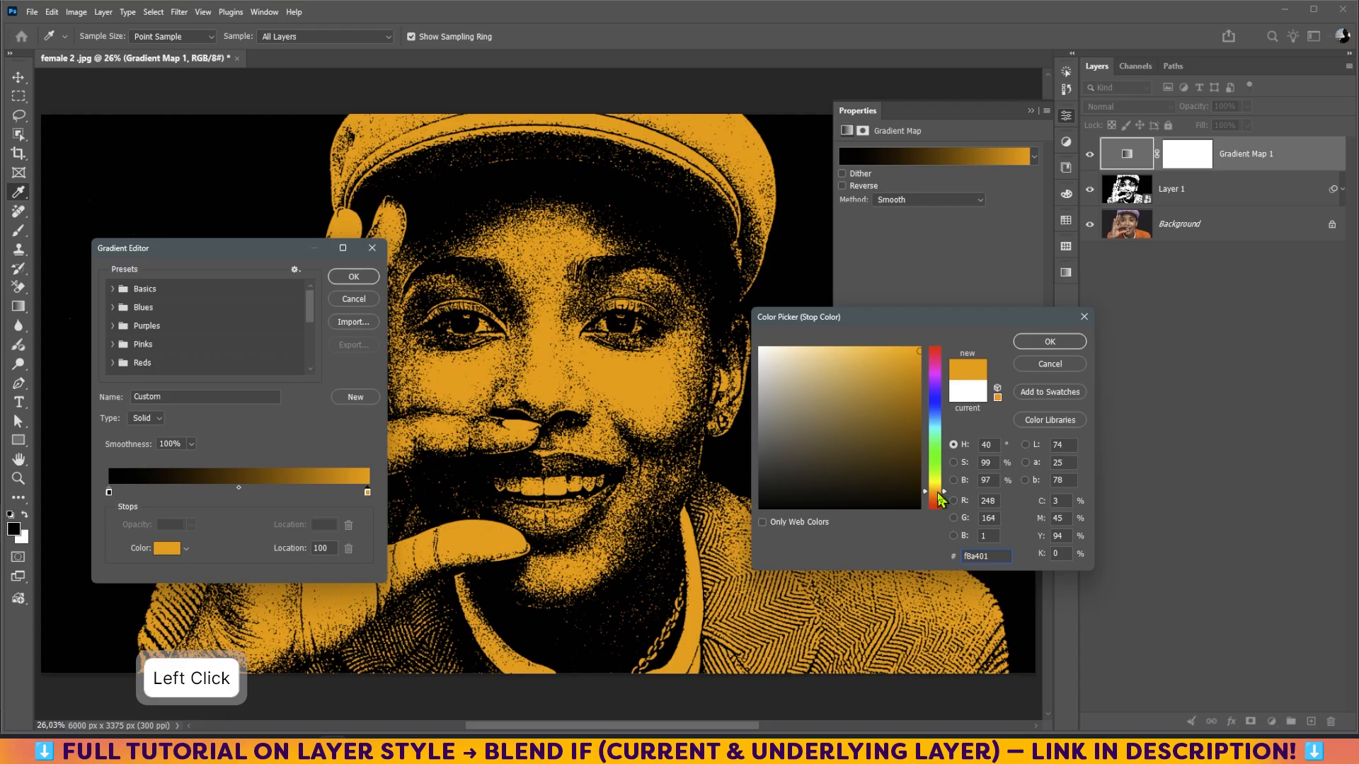
click(1029, 343)
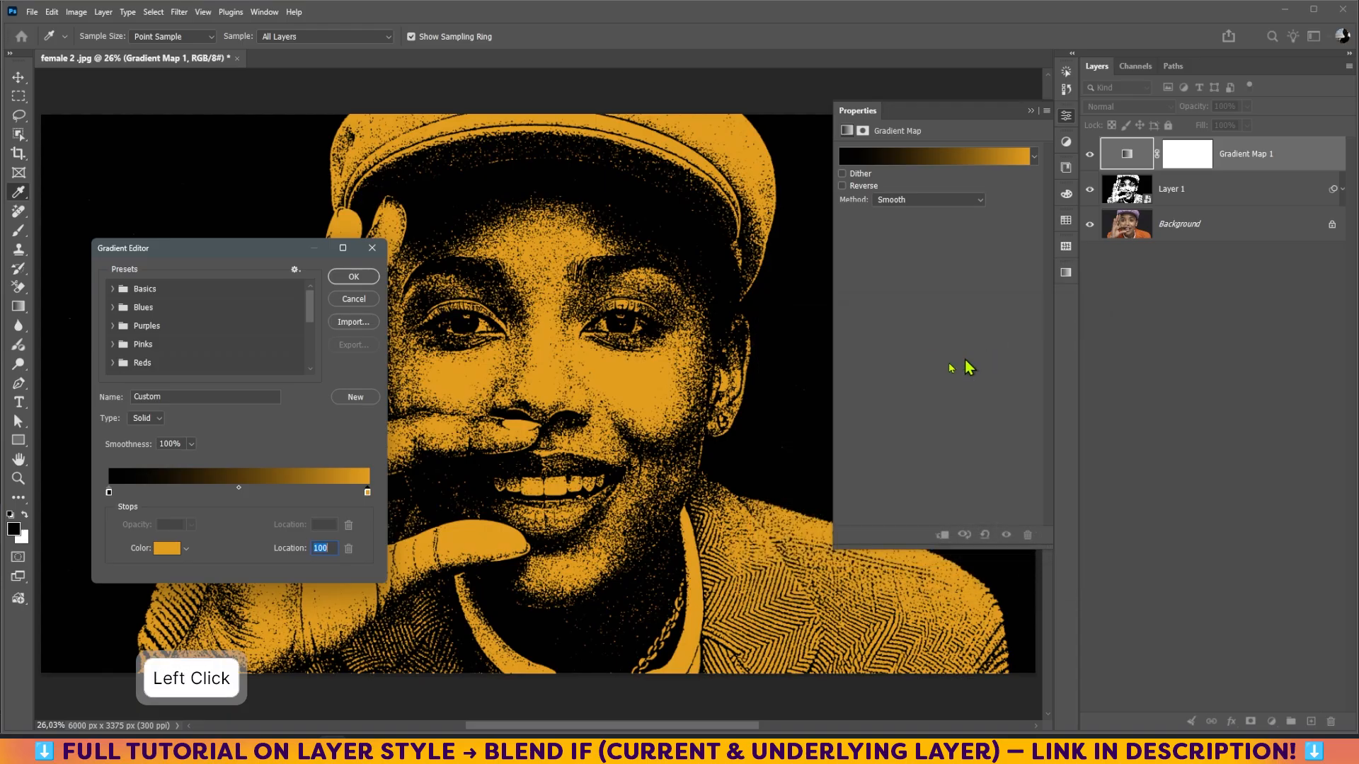
click(350, 277)
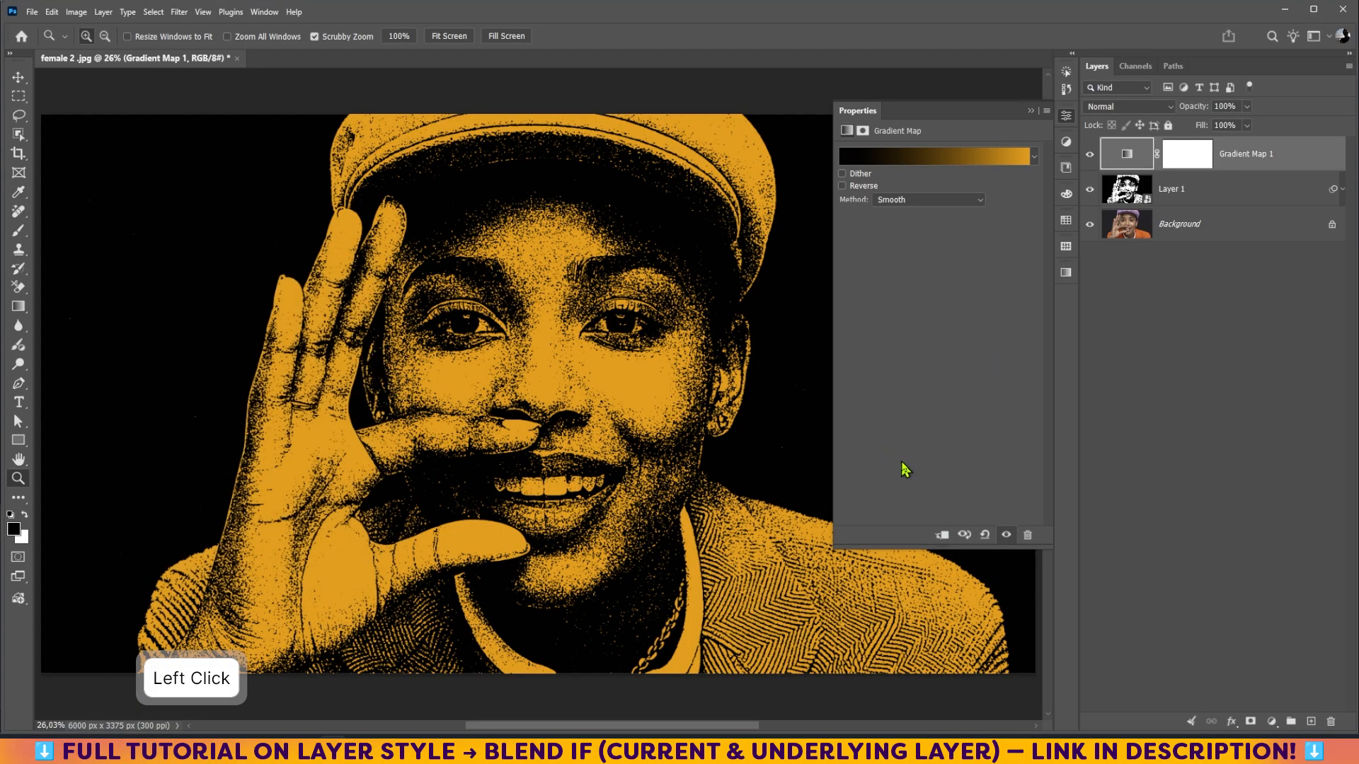
Step: Brush black on the Gradient Map's layer mask over the outer white and pupil highlight of the eye on the image's right side
click(1191, 156)
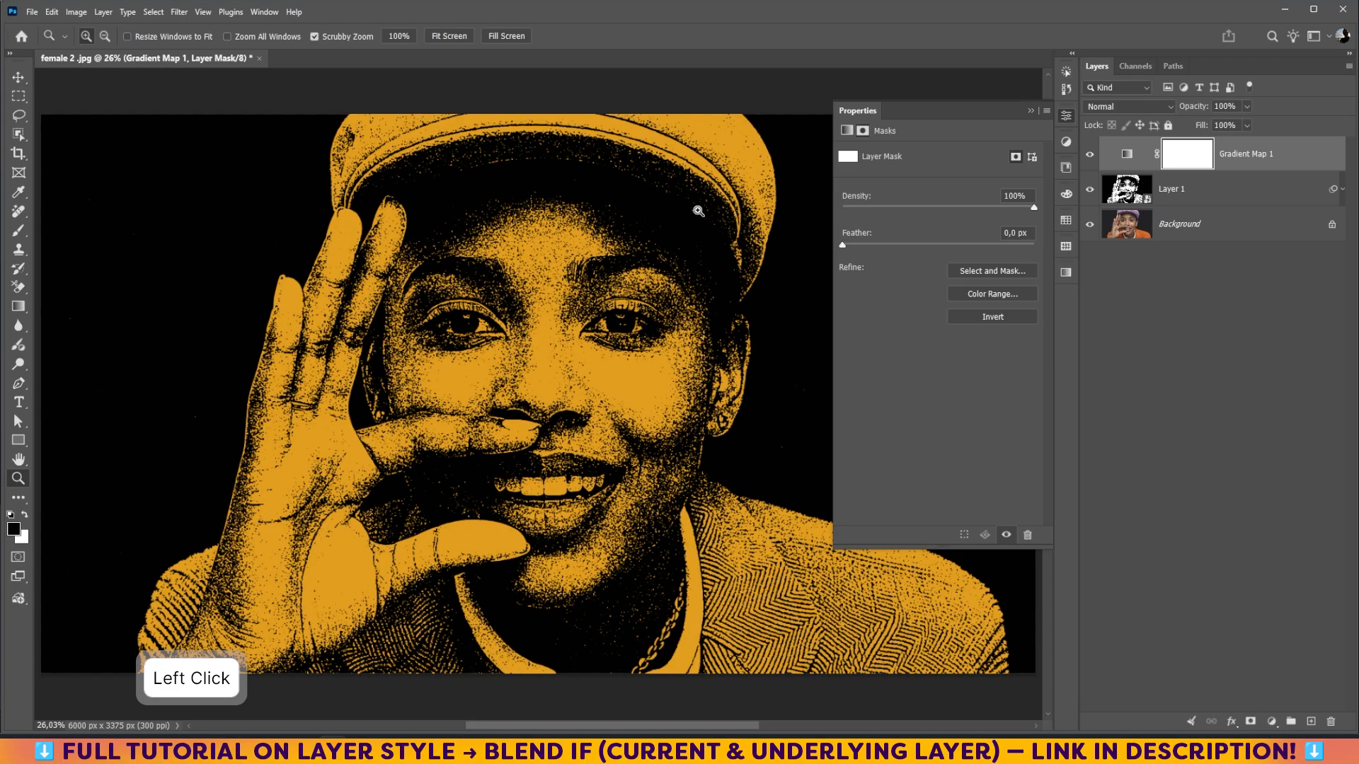
click(19, 230)
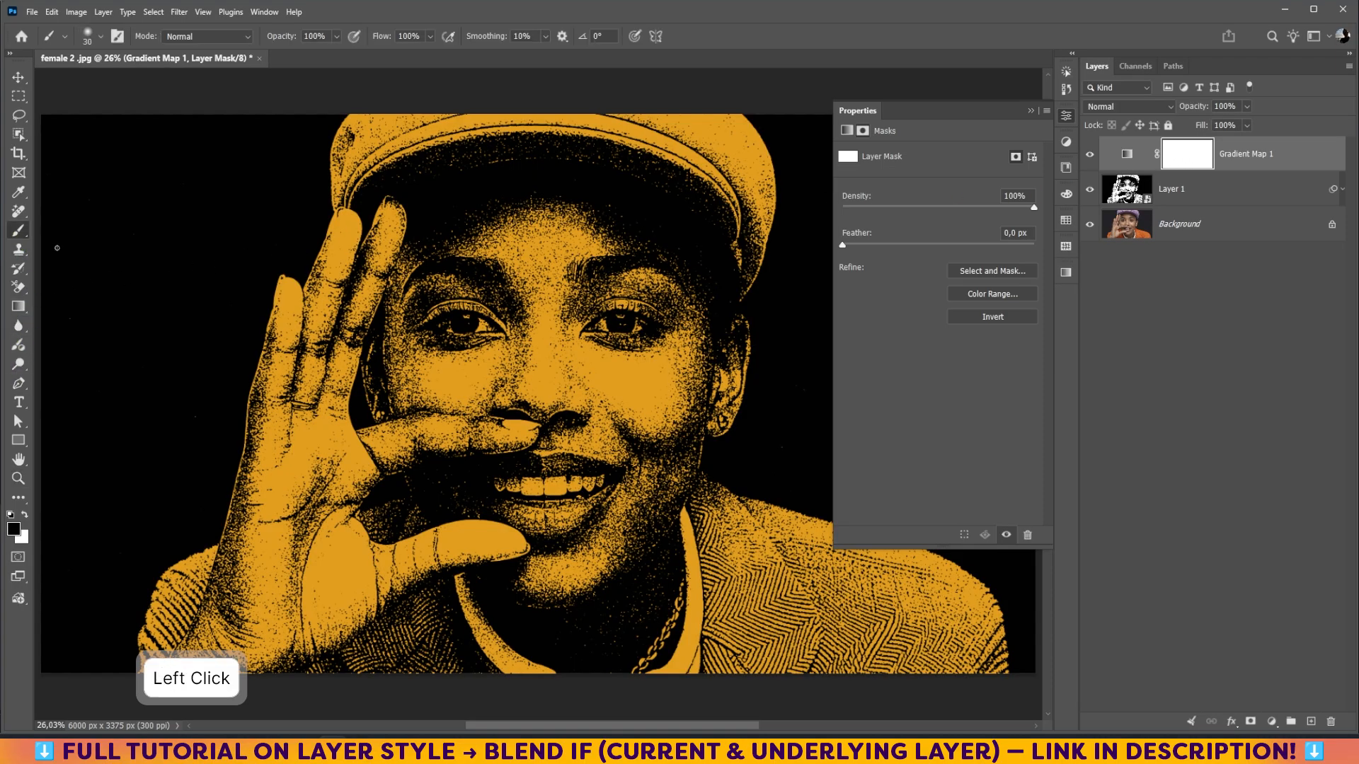
click(1033, 111)
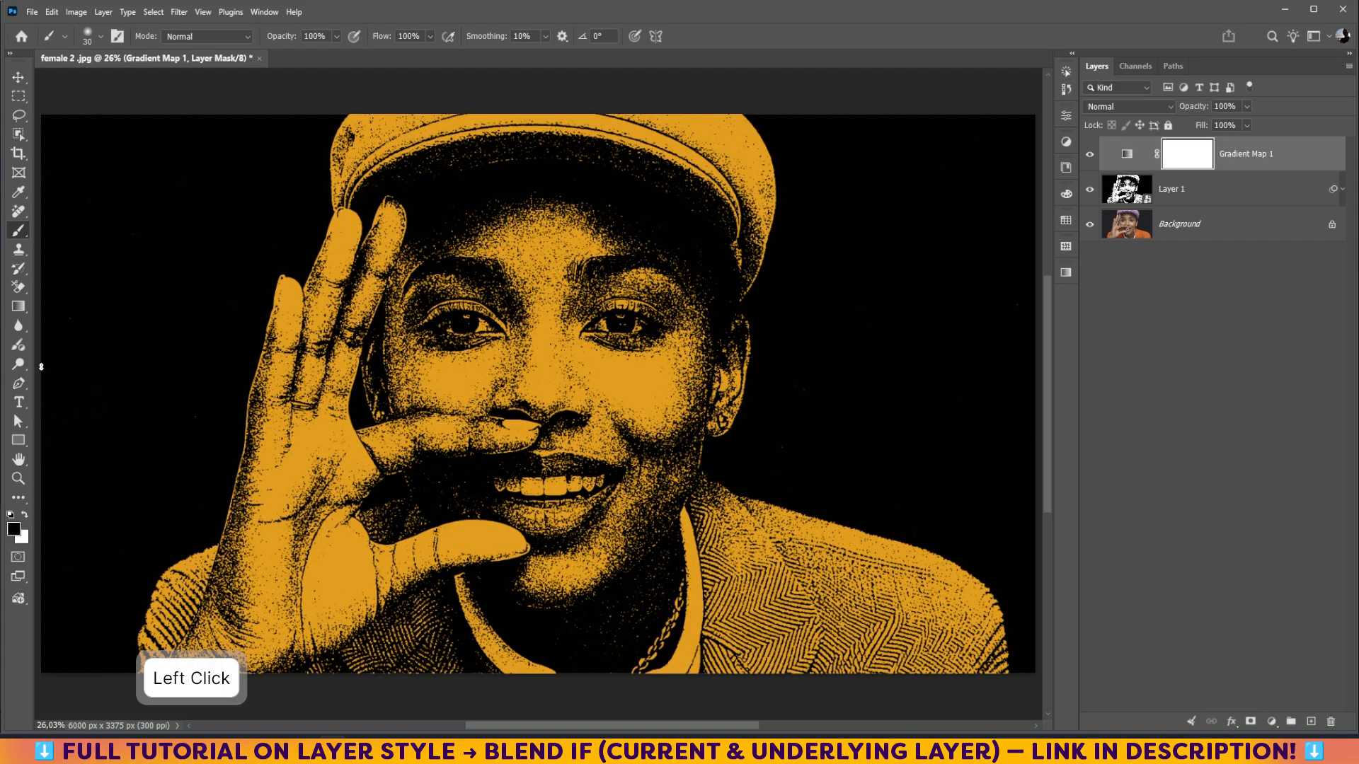
click(19, 478)
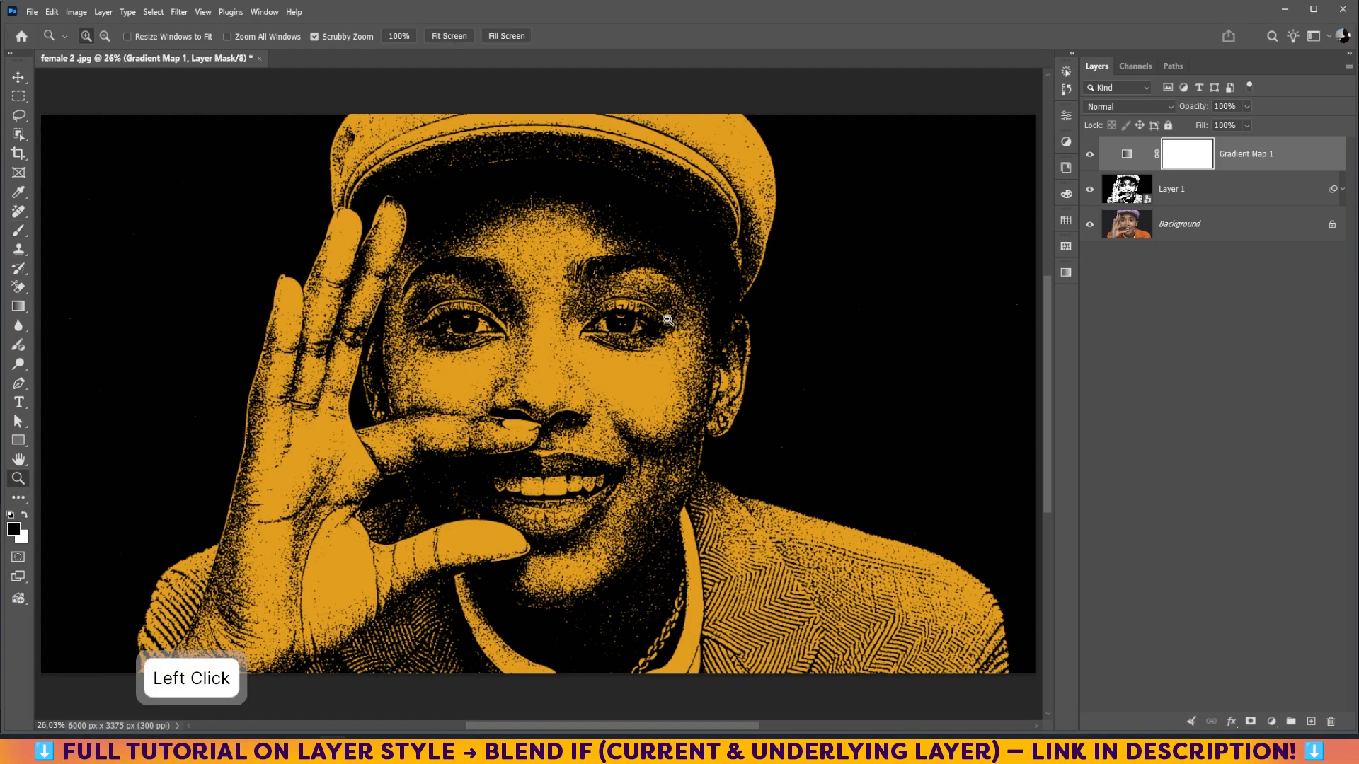
drag(638, 314, 717, 352)
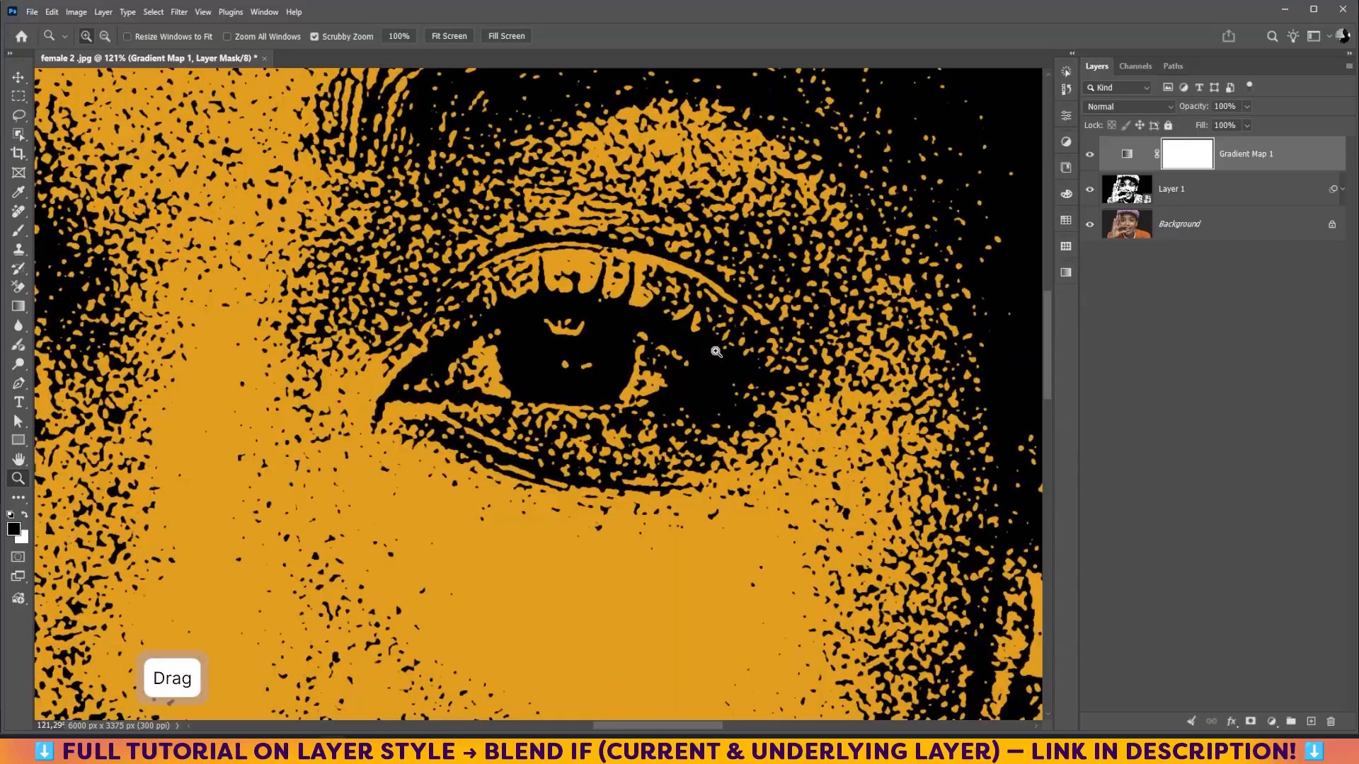
click(18, 230)
mouse_move(569, 365)
mouse_down()
mouse_move(507, 361)
mouse_move(643, 368)
mouse_move(643, 380)
mouse_move(696, 349)
mouse_up()
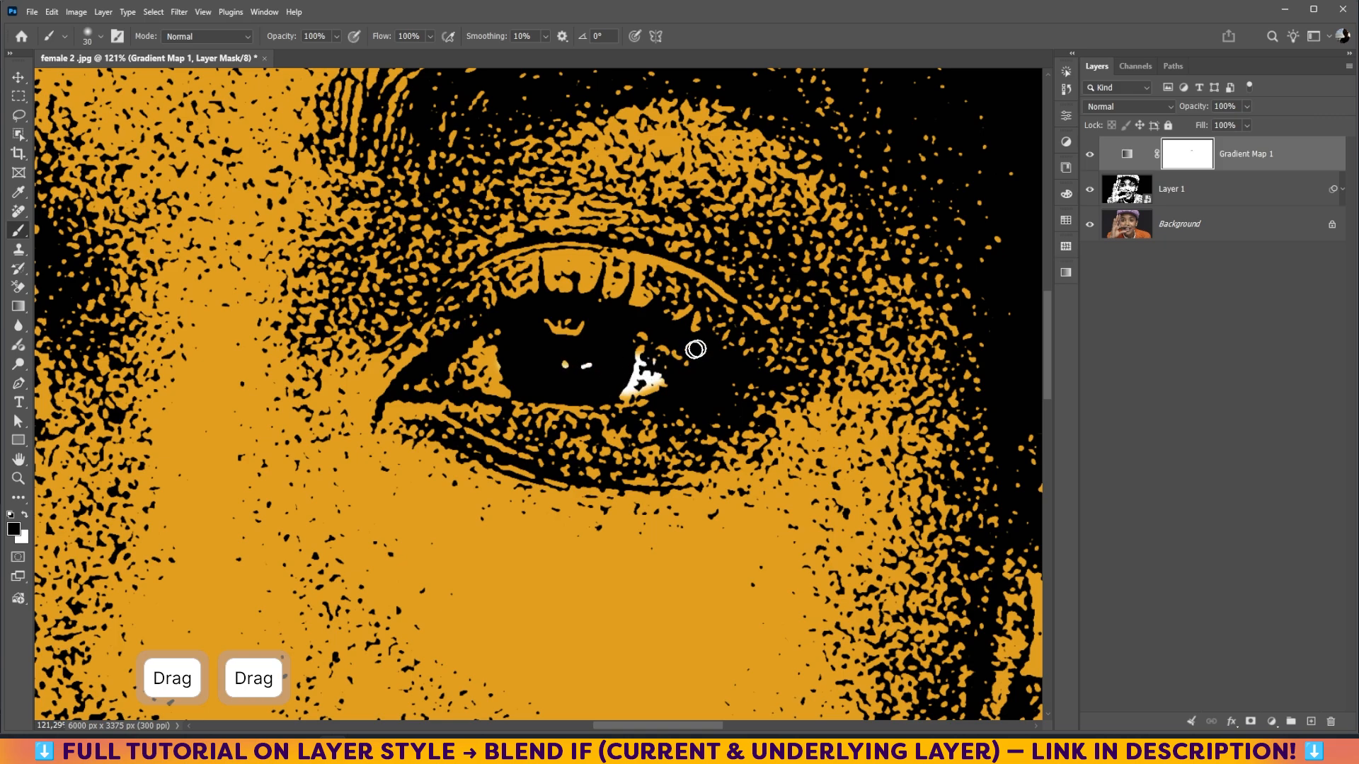
Step: Set the Gradient Map layer to Dissolve and mask out the rest of this eye's whites and highlights with a 45 px brush
click(1132, 107)
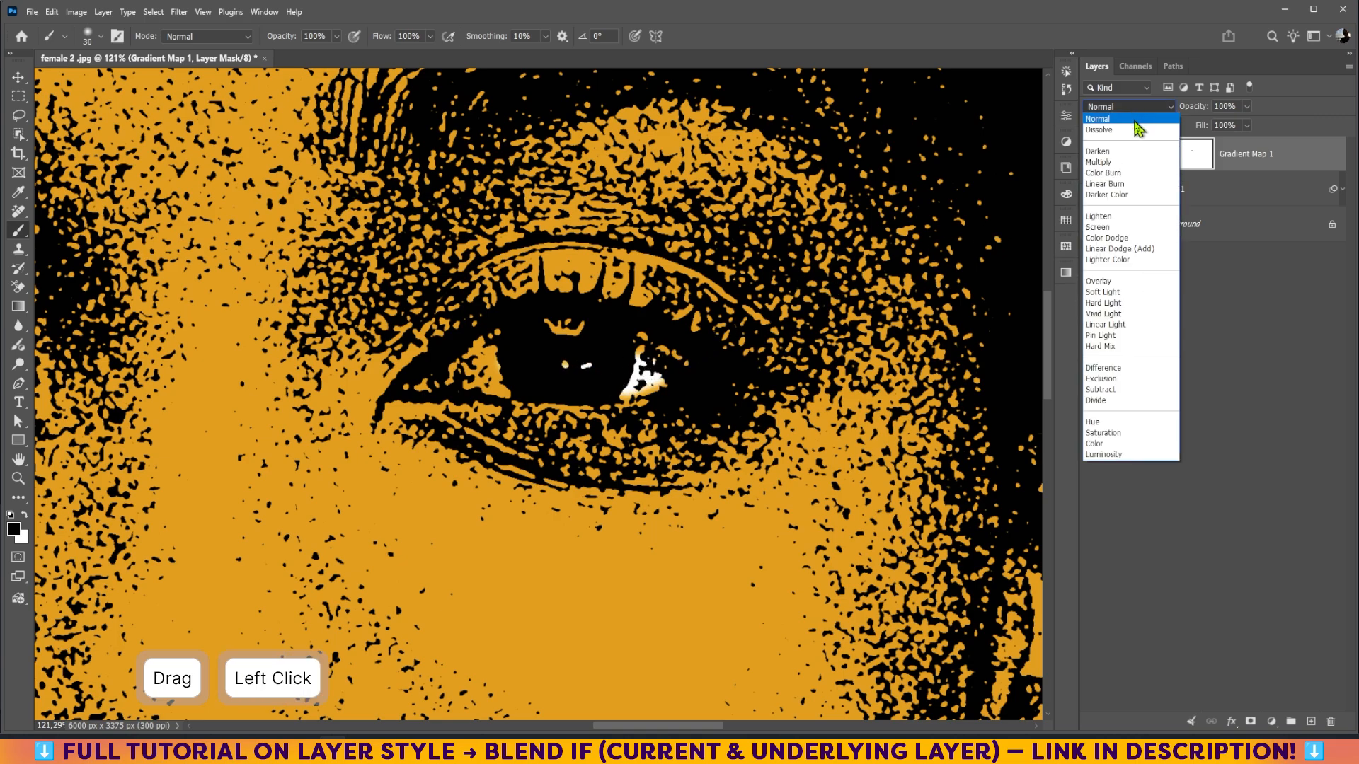
click(1121, 131)
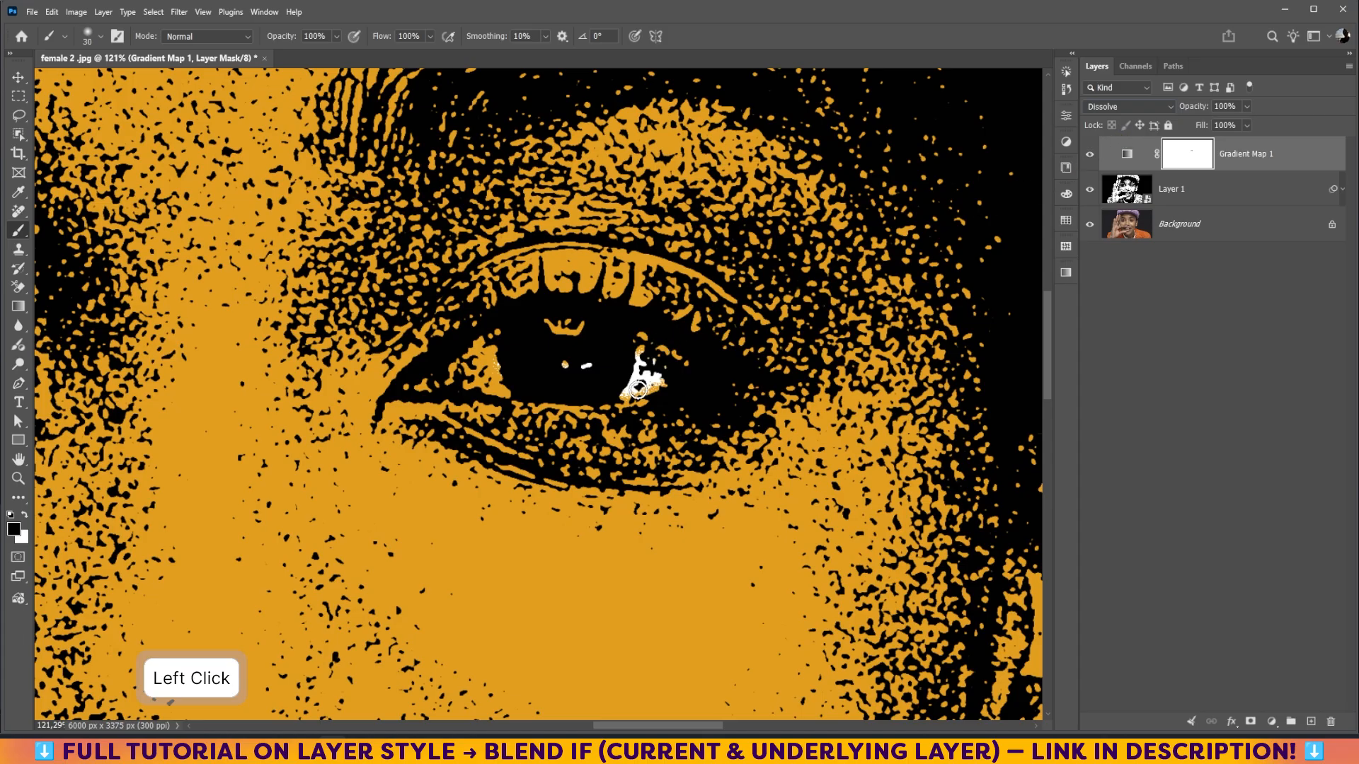
key(bracketright)
key(bracketright)
key(bracketright)
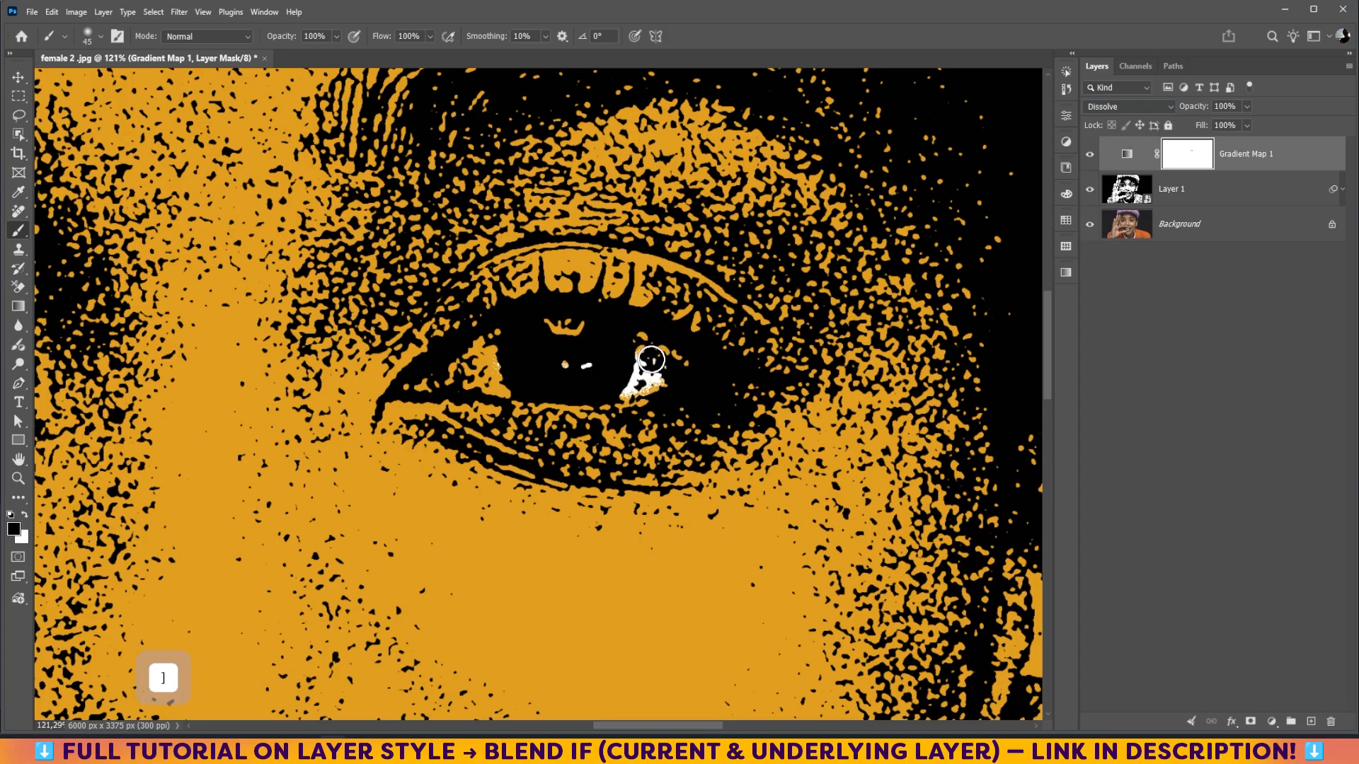
mouse_move(651, 367)
mouse_down()
mouse_move(615, 346)
mouse_move(672, 360)
mouse_move(643, 384)
mouse_move(586, 391)
mouse_move(474, 375)
mouse_move(510, 343)
mouse_move(455, 371)
mouse_move(553, 392)
mouse_move(641, 389)
mouse_up()
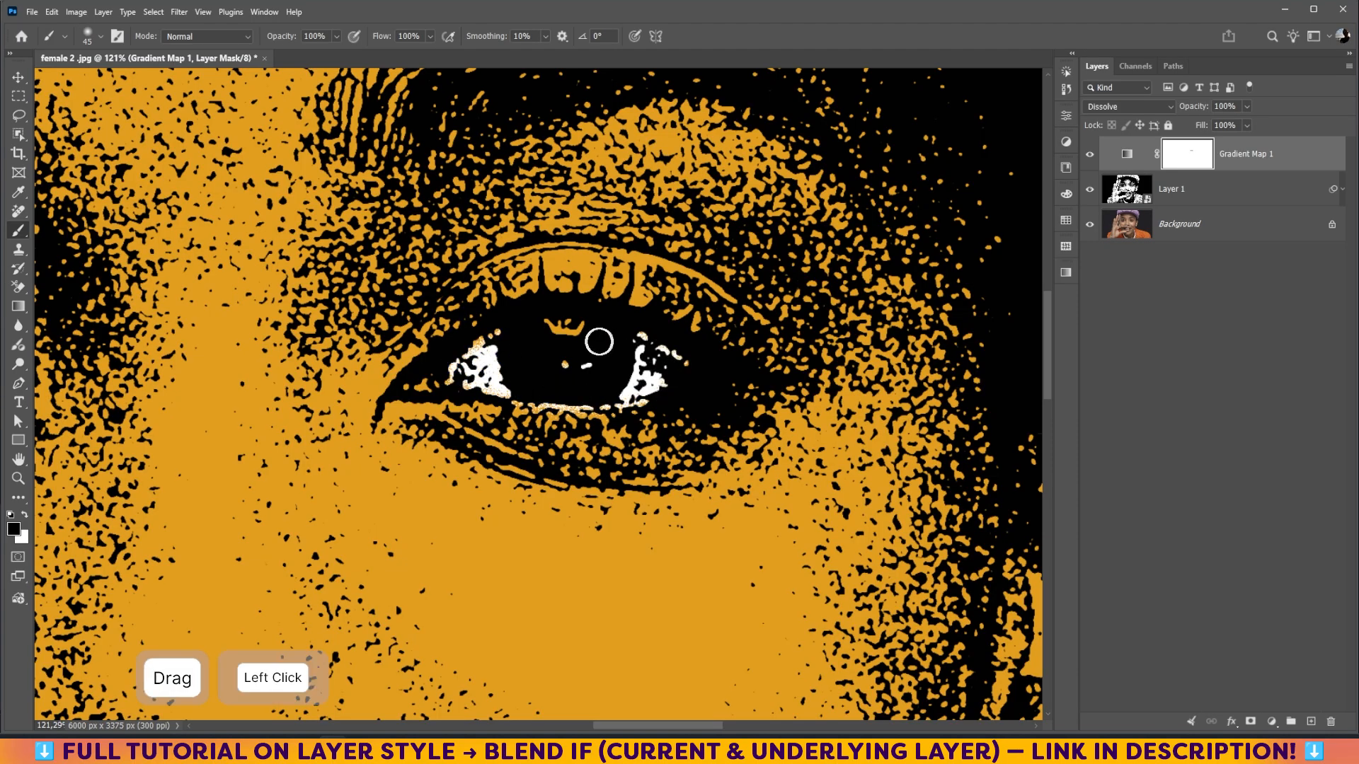
drag(597, 340, 543, 332)
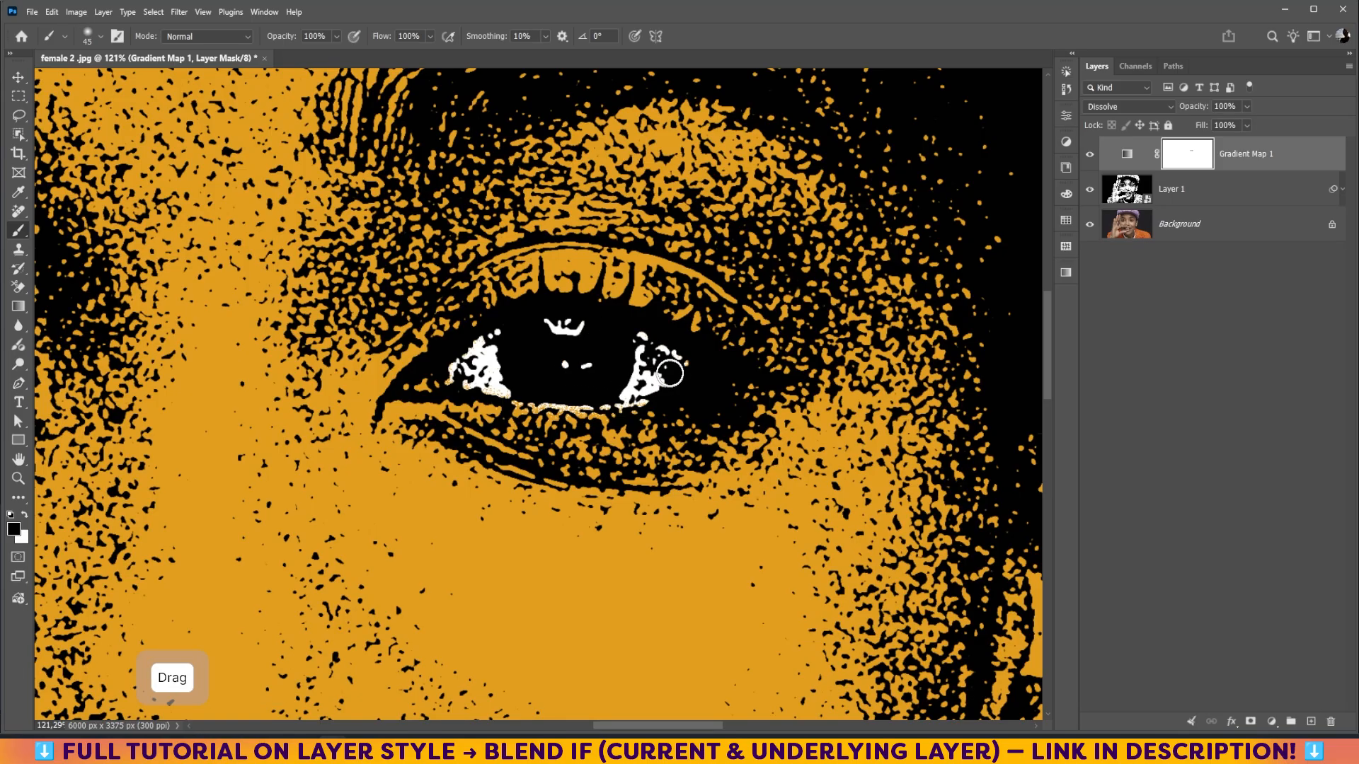
mouse_move(676, 365)
mouse_down()
mouse_move(596, 387)
mouse_move(669, 402)
mouse_move(878, 401)
mouse_up()
Step: Paint black on the Gradient Map's mask over the whites and highlights of the other eye
key(space)
drag(523, 440, 617, 439)
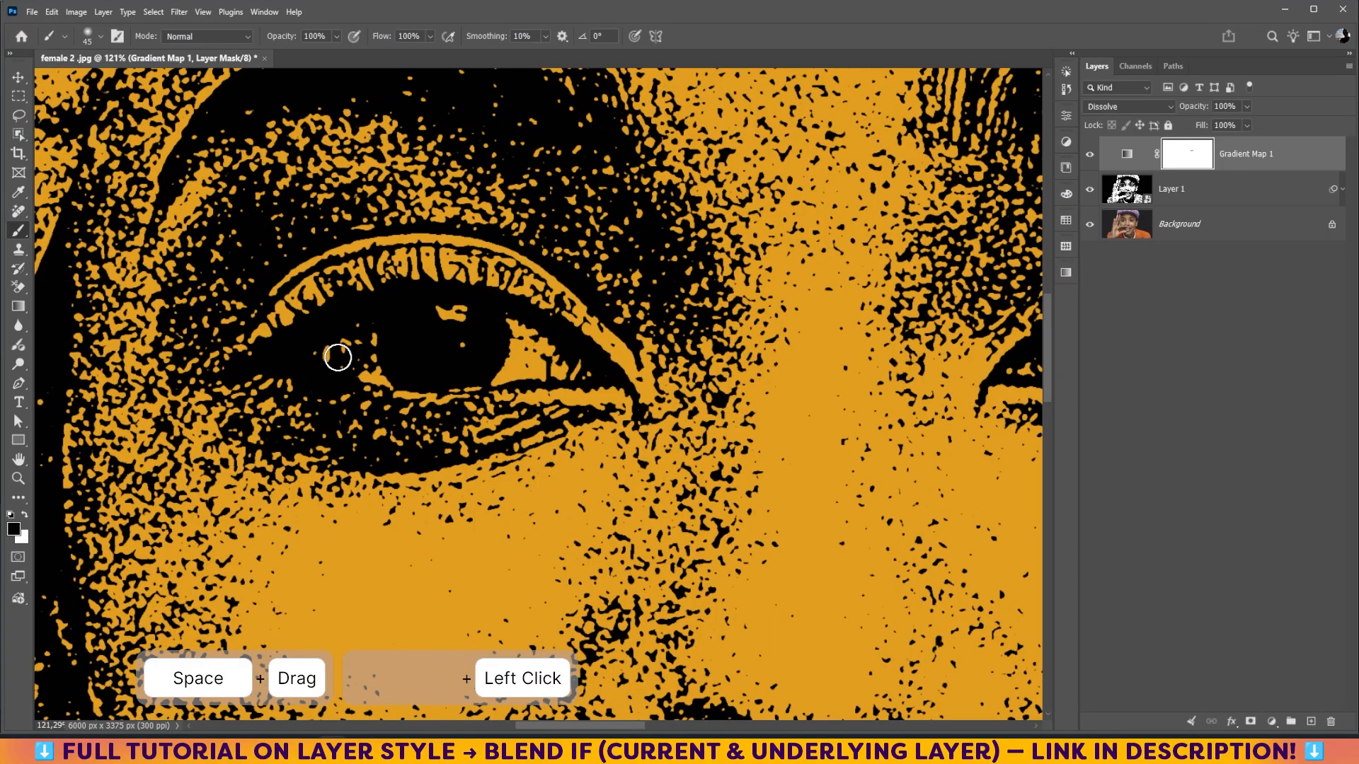
mouse_move(333, 355)
mouse_down()
mouse_move(430, 317)
mouse_move(483, 318)
mouse_move(546, 355)
mouse_up()
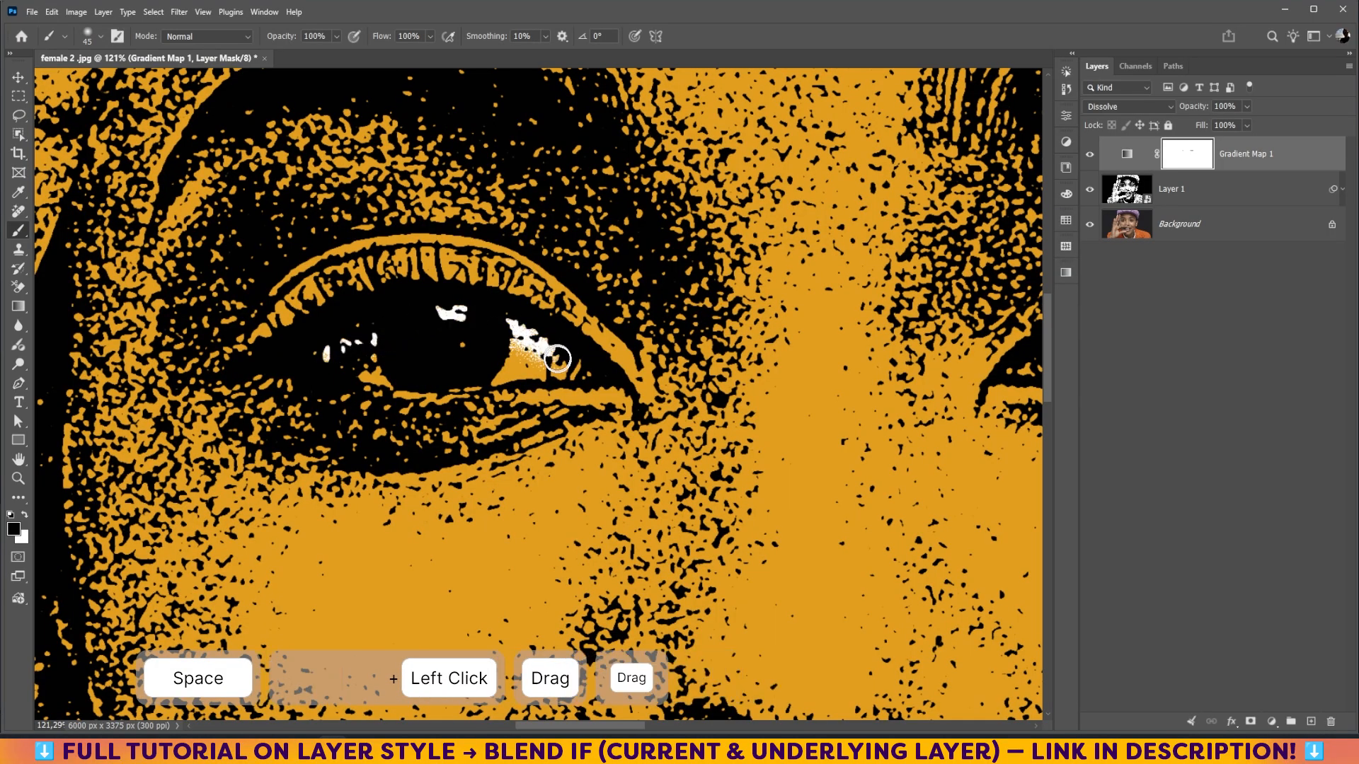
drag(354, 373, 545, 370)
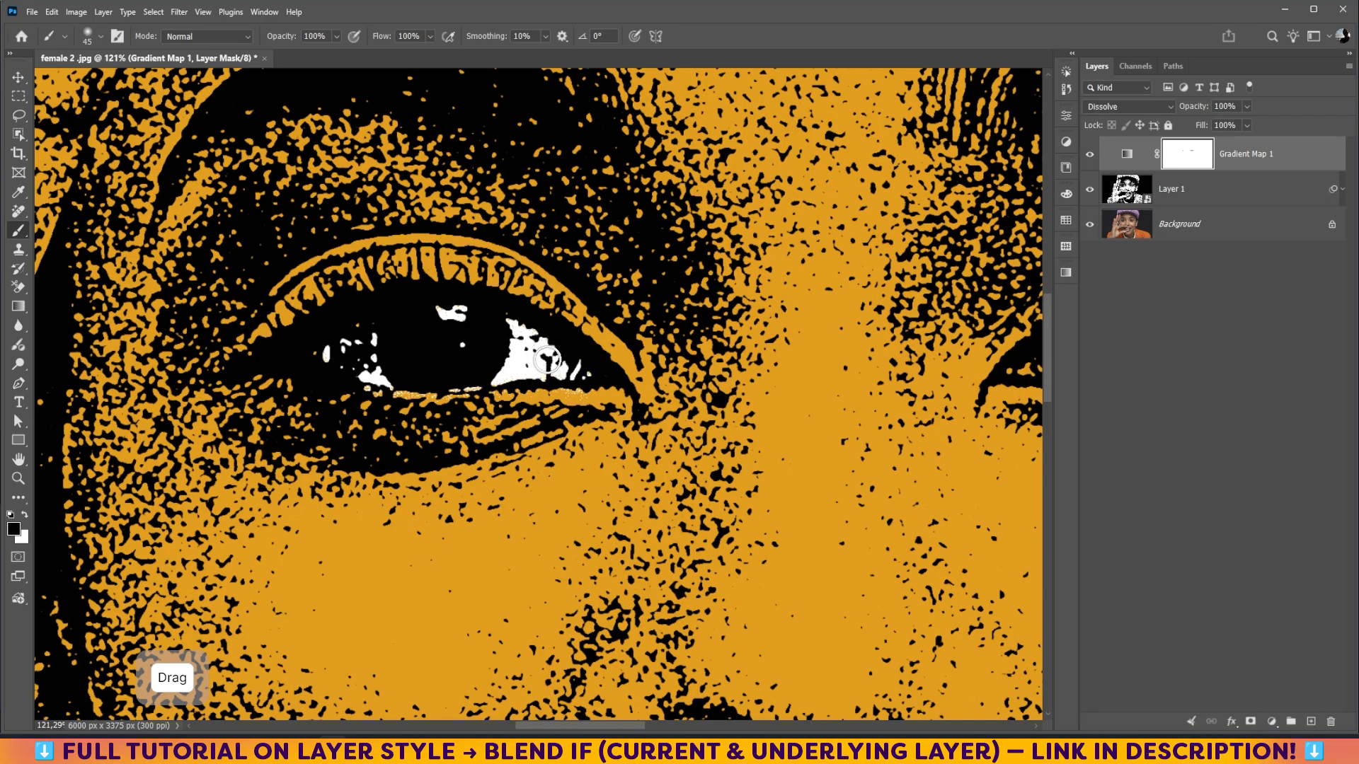
drag(379, 331, 334, 359)
key(ctrl+0)
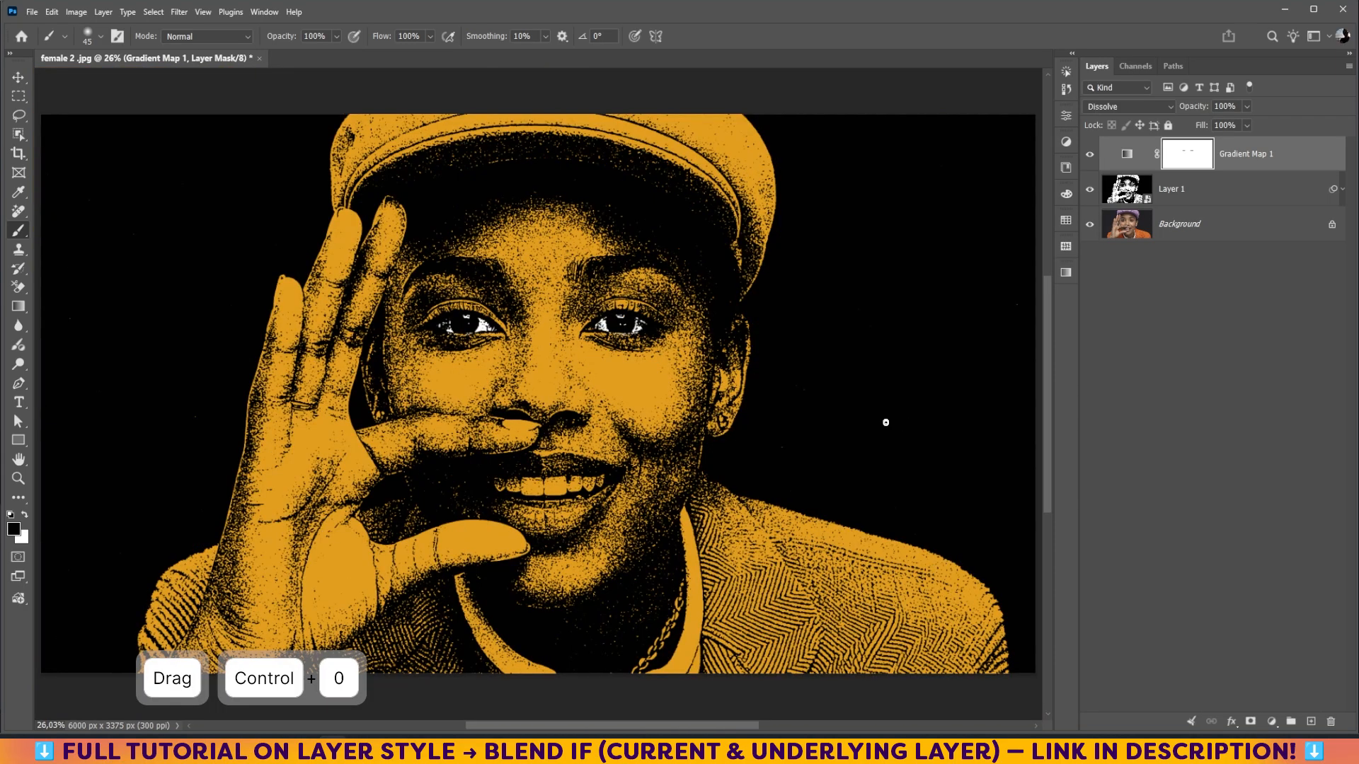
Step: Enlarge the brush and paint black on the Gradient Map's mask across the row of upper teeth
key(z)
drag(558, 486, 634, 568)
click(18, 230)
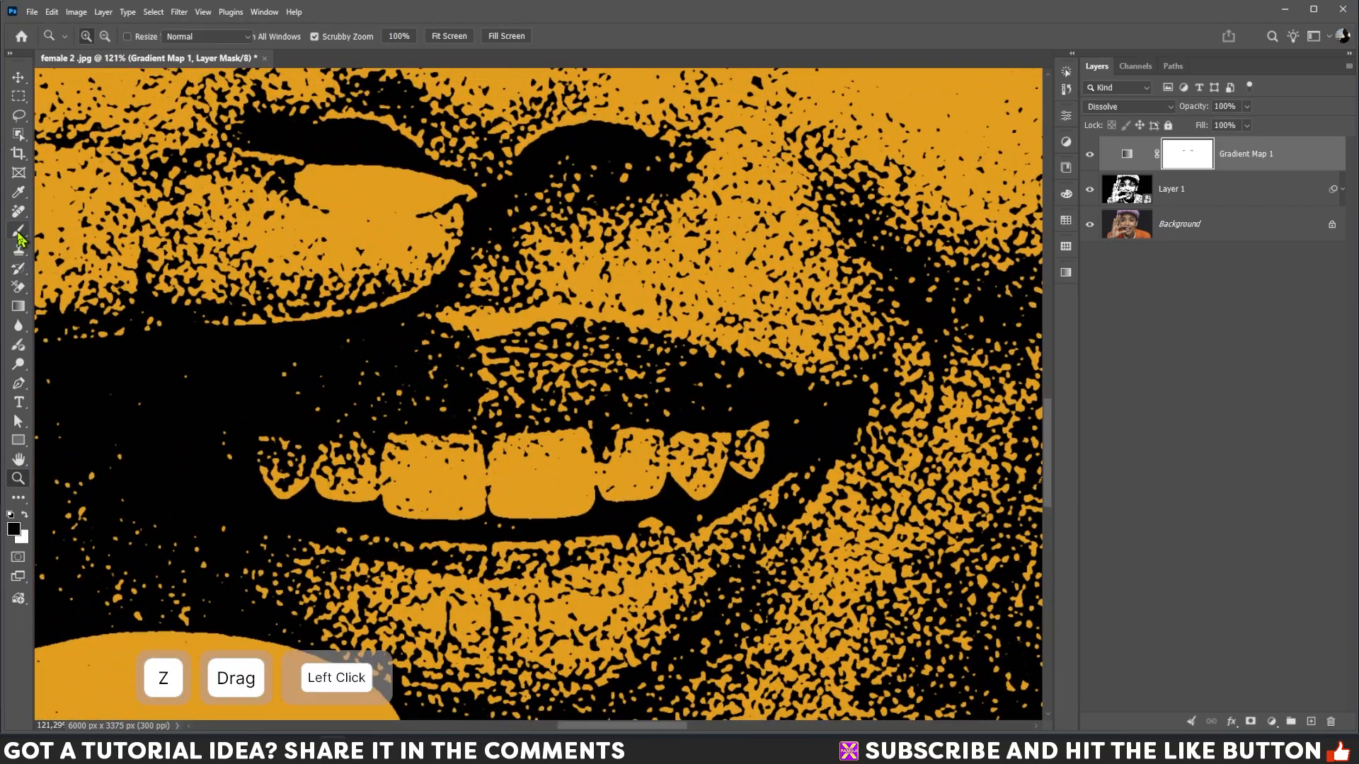
mouse_move(504, 495)
mouse_down()
mouse_move(633, 466)
mouse_move(518, 456)
mouse_move(528, 449)
mouse_move(753, 450)
mouse_move(508, 484)
mouse_move(453, 460)
mouse_move(508, 463)
mouse_move(361, 467)
mouse_up()
key(bracketright)
key(bracketright)
key(bracketright)
key(bracketleft)
mouse_move(269, 457)
mouse_down()
mouse_move(412, 485)
mouse_move(402, 500)
mouse_move(640, 492)
mouse_move(766, 439)
mouse_move(747, 464)
mouse_up()
Step: Extend the black masking along the inner lower lip and cover the remaining orange on the teeth with a 70 px brush
mouse_move(708, 482)
mouse_down()
mouse_move(602, 513)
mouse_move(642, 525)
mouse_move(520, 540)
mouse_move(341, 526)
mouse_move(391, 545)
mouse_move(527, 555)
mouse_move(655, 529)
mouse_move(456, 558)
mouse_move(593, 556)
mouse_up()
mouse_move(582, 563)
mouse_down()
mouse_move(307, 518)
mouse_move(645, 521)
mouse_up()
drag(676, 511, 772, 432)
key(bracketright)
mouse_move(708, 457)
mouse_down()
mouse_move(646, 451)
mouse_move(392, 452)
mouse_move(479, 438)
mouse_move(260, 457)
mouse_move(306, 493)
mouse_move(222, 441)
mouse_move(215, 451)
mouse_move(269, 462)
mouse_up()
mouse_move(652, 457)
mouse_down()
mouse_move(516, 450)
mouse_move(591, 449)
mouse_move(471, 468)
mouse_move(405, 518)
mouse_move(721, 481)
mouse_move(493, 504)
mouse_up()
mouse_move(293, 480)
mouse_down()
mouse_move(388, 520)
mouse_move(348, 510)
mouse_move(544, 529)
mouse_move(786, 437)
mouse_up()
drag(515, 497, 236, 455)
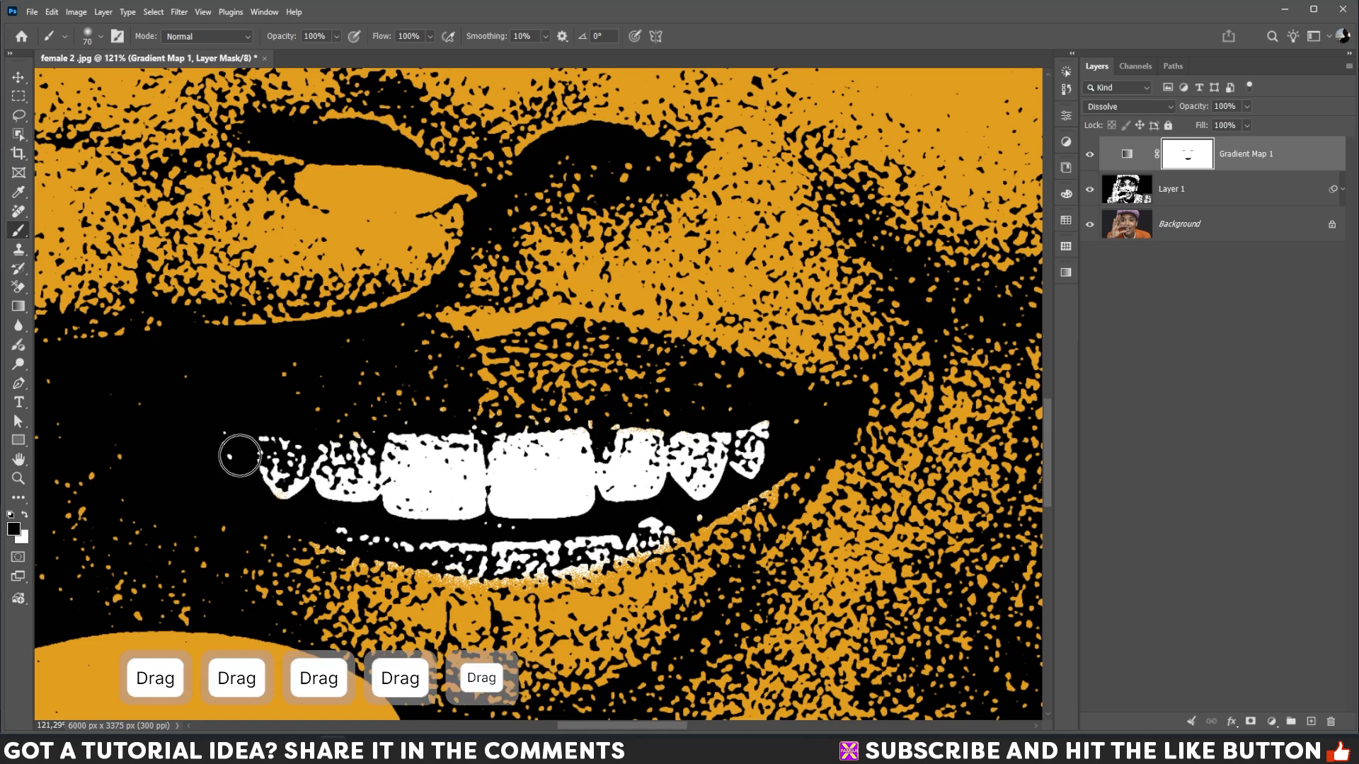
Step: Paint white on the mask with a 25 px brush along the gap below the teeth and the lower lip's upper edge
click(26, 515)
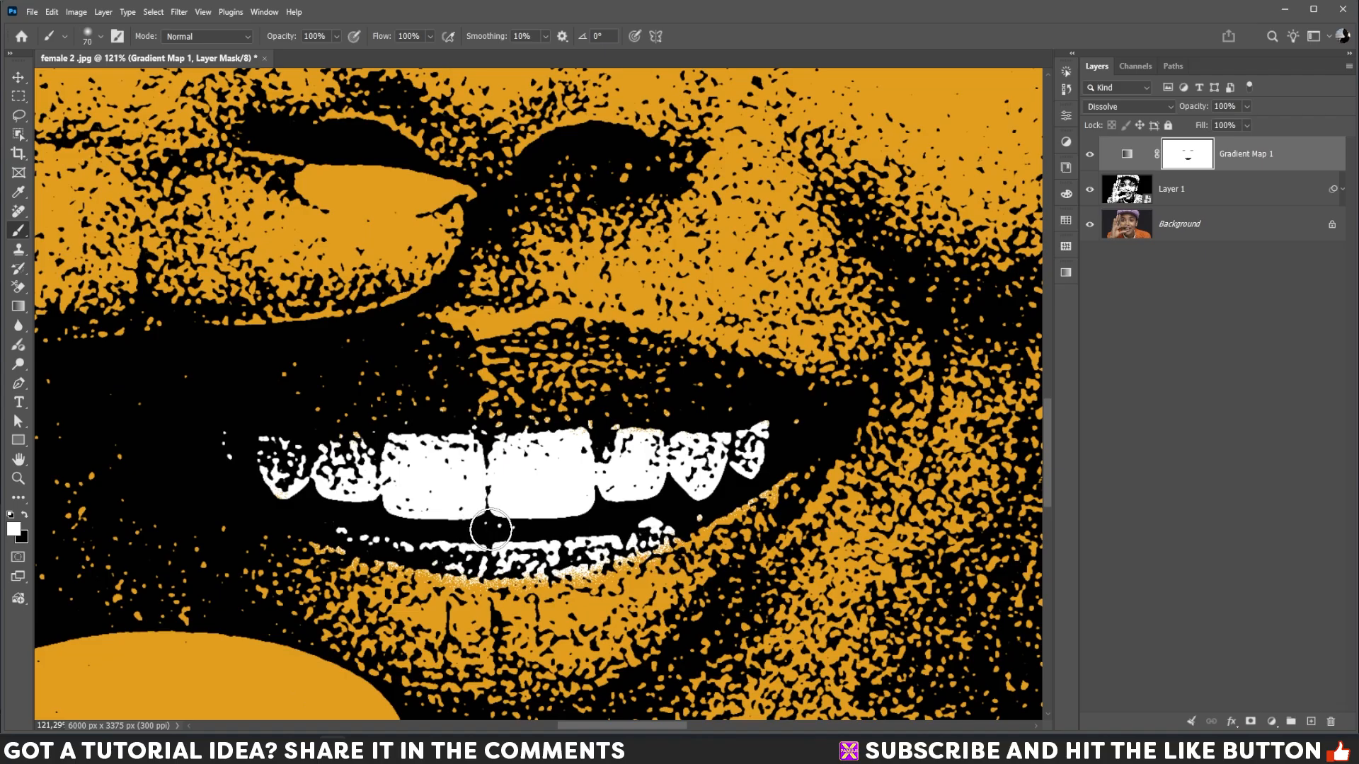
key(bracketleft)
key(bracketleft)
key(bracketleft)
key(bracketleft)
key(bracketleft)
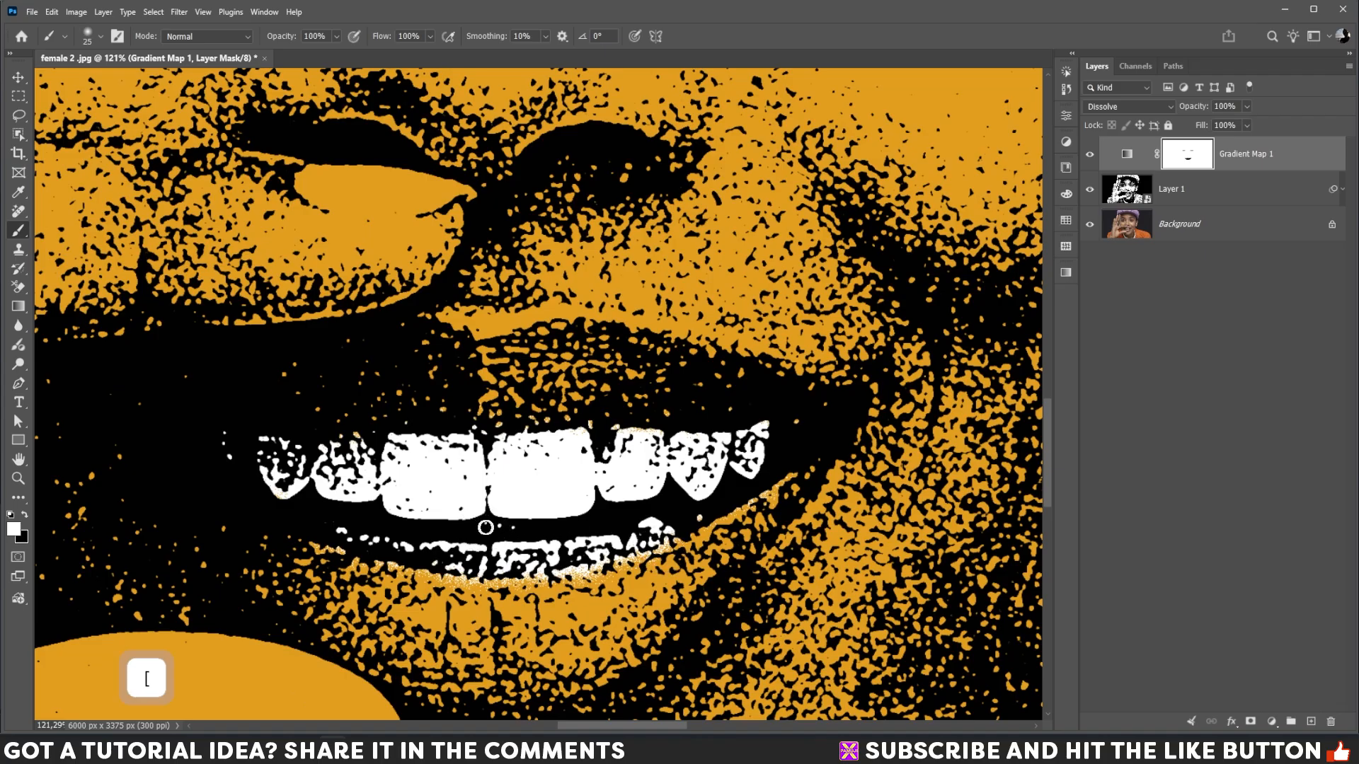
drag(488, 527, 588, 522)
mouse_move(638, 524)
mouse_down()
mouse_move(712, 516)
mouse_move(622, 521)
mouse_move(679, 521)
mouse_up()
drag(643, 525, 722, 512)
Step: Switch back to black and dab out the small highlight on the lower lip's upper edge on the mask
key(x)
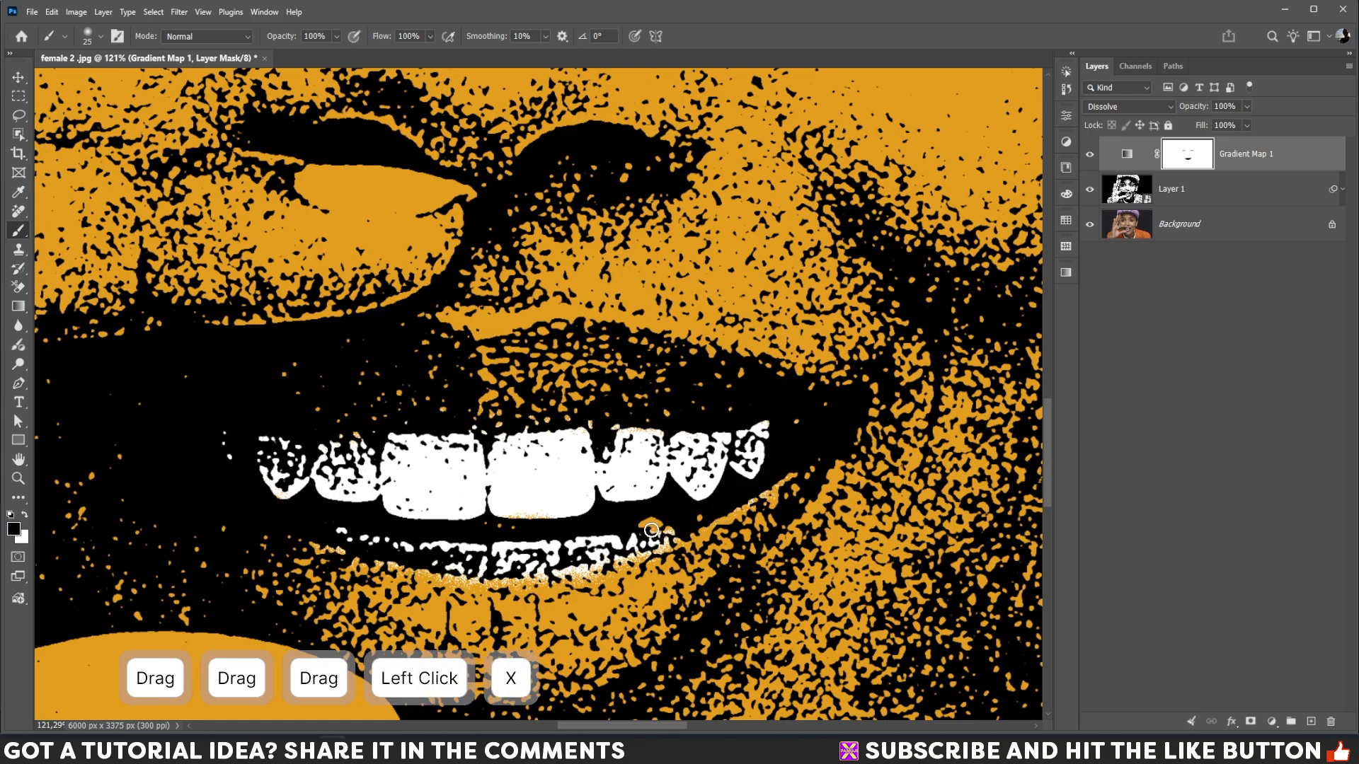
click(651, 528)
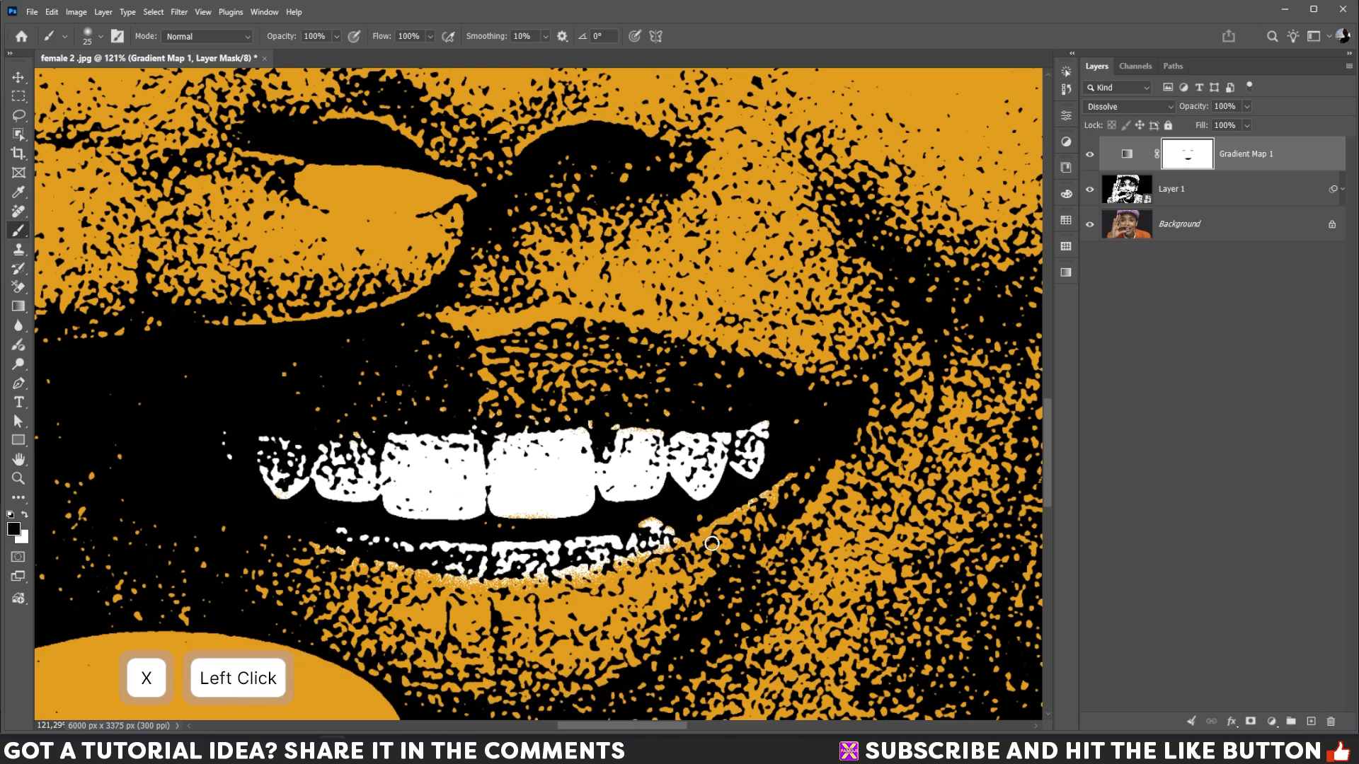
key(ctrl+0)
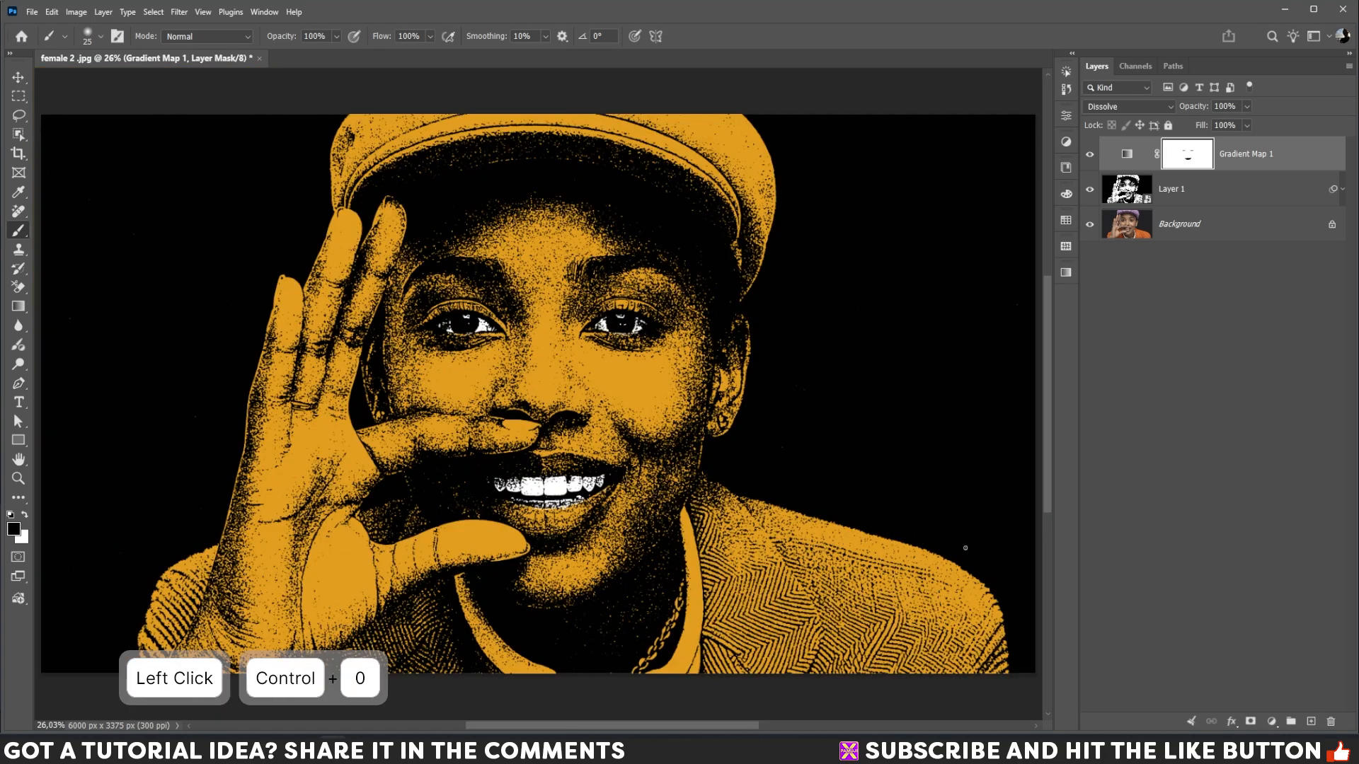
Step: Add a new layer above the Gradient Map and fill it with 50% Gray in Normal mode at 100% opacity
click(1311, 722)
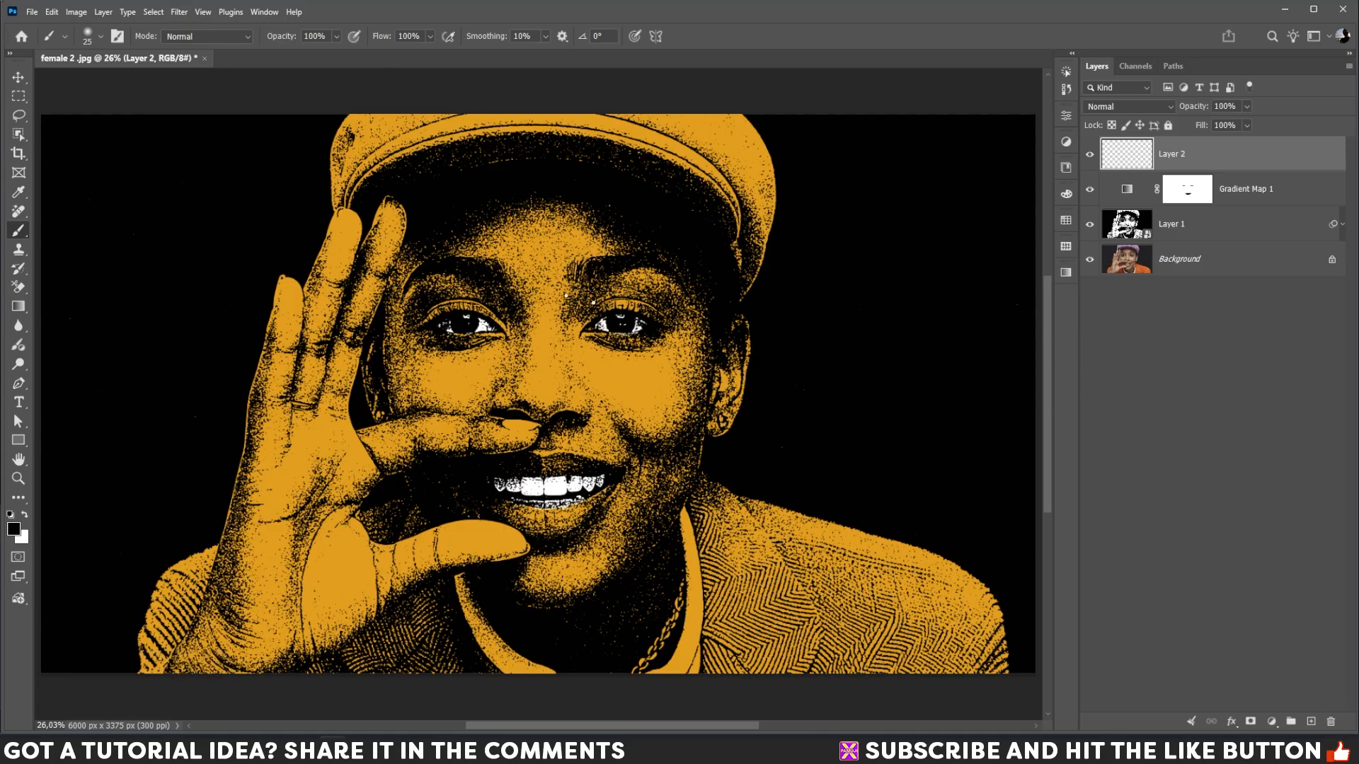
click(52, 13)
click(64, 212)
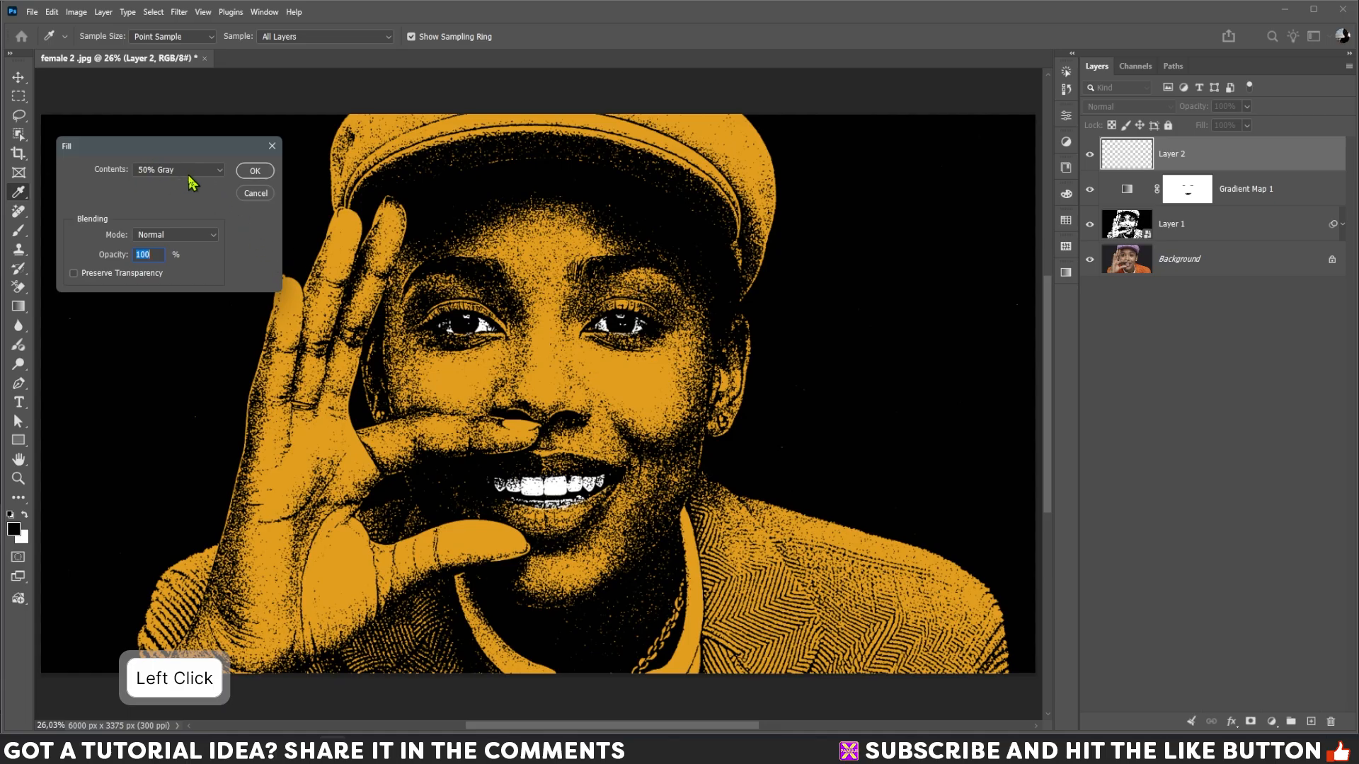
click(258, 176)
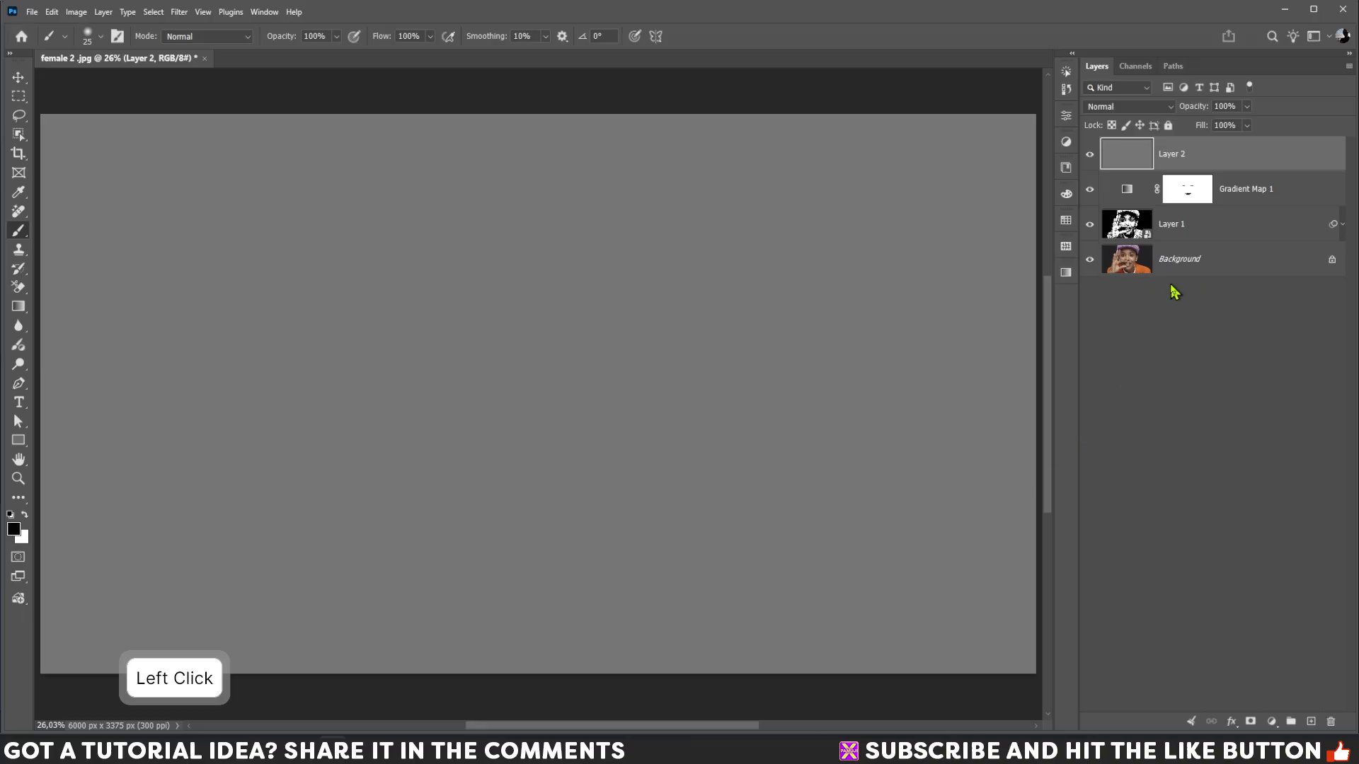
Step: Convert the gray-filled layer to a smart object and open the Filter Gallery on it
right_click(1210, 157)
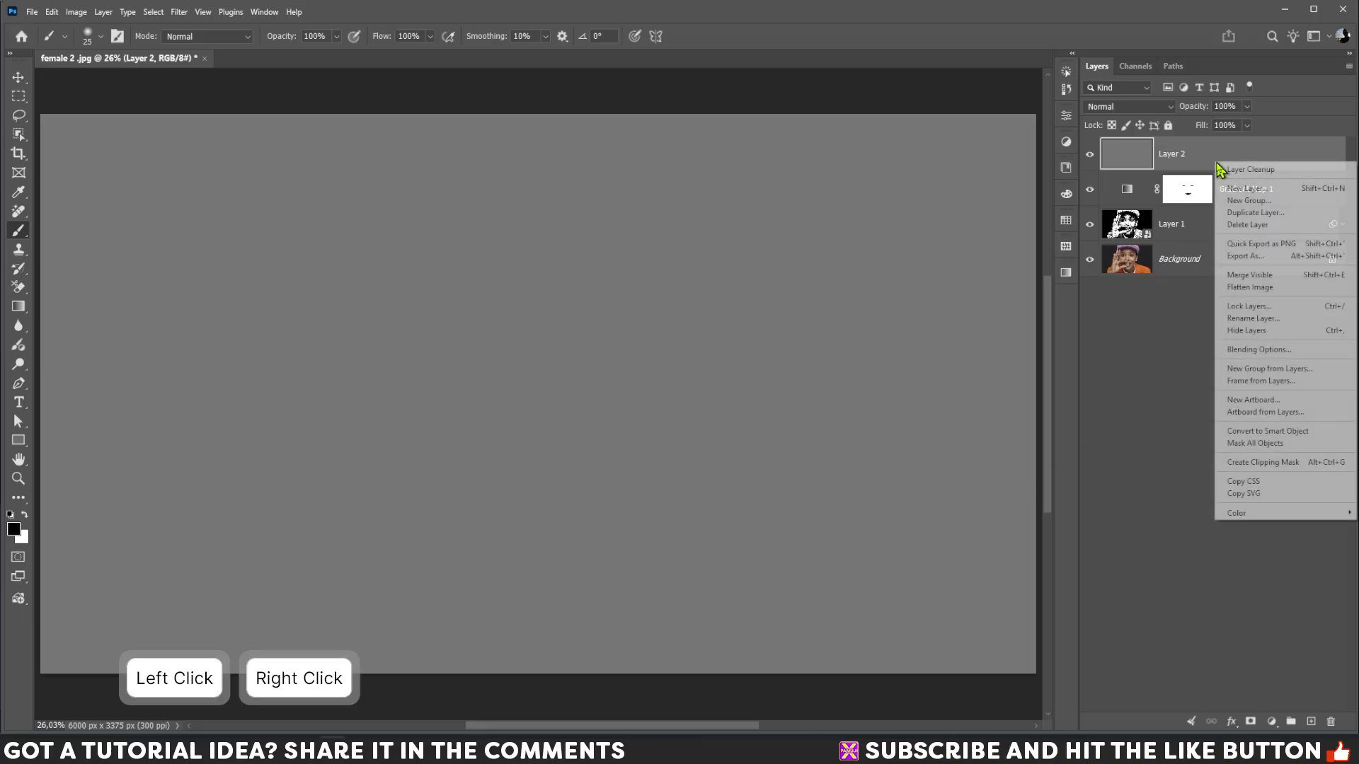
click(1265, 432)
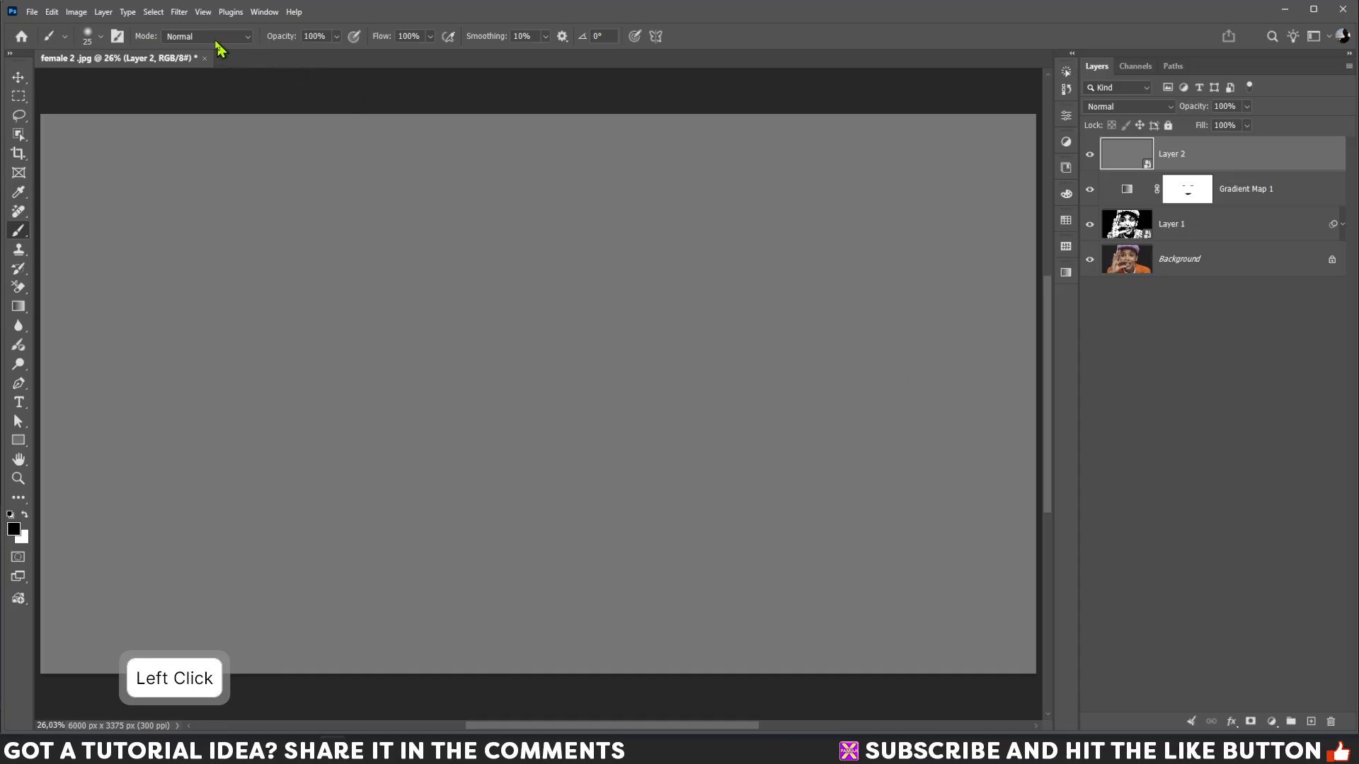
click(179, 12)
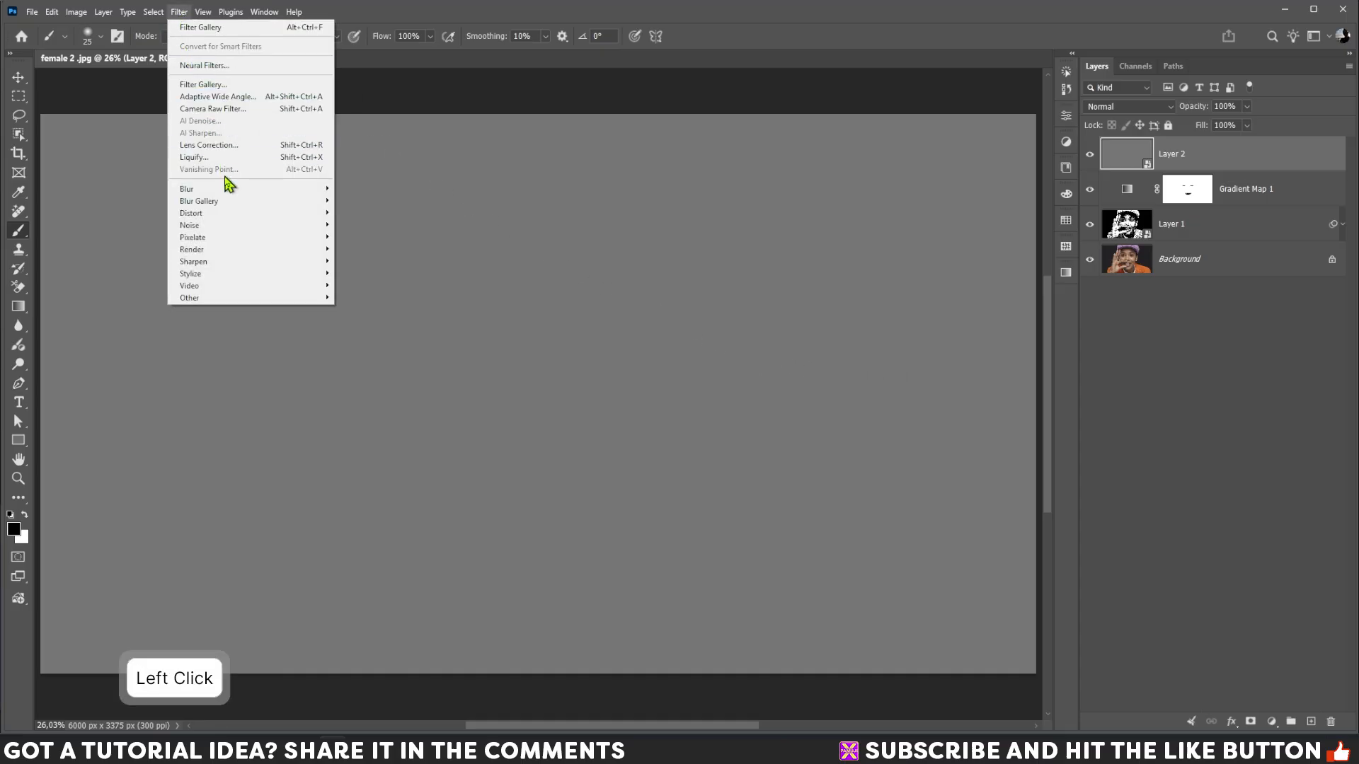
mouse_move(228, 194)
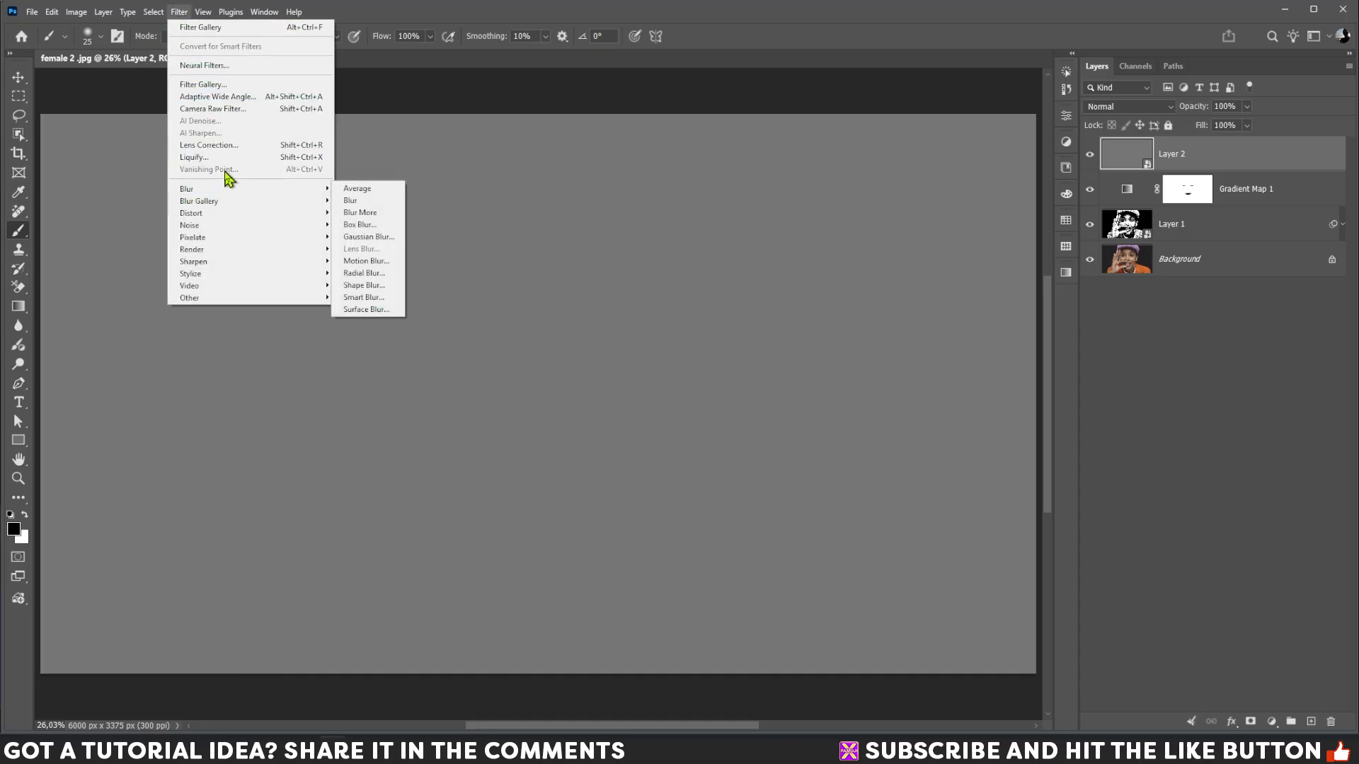
click(223, 86)
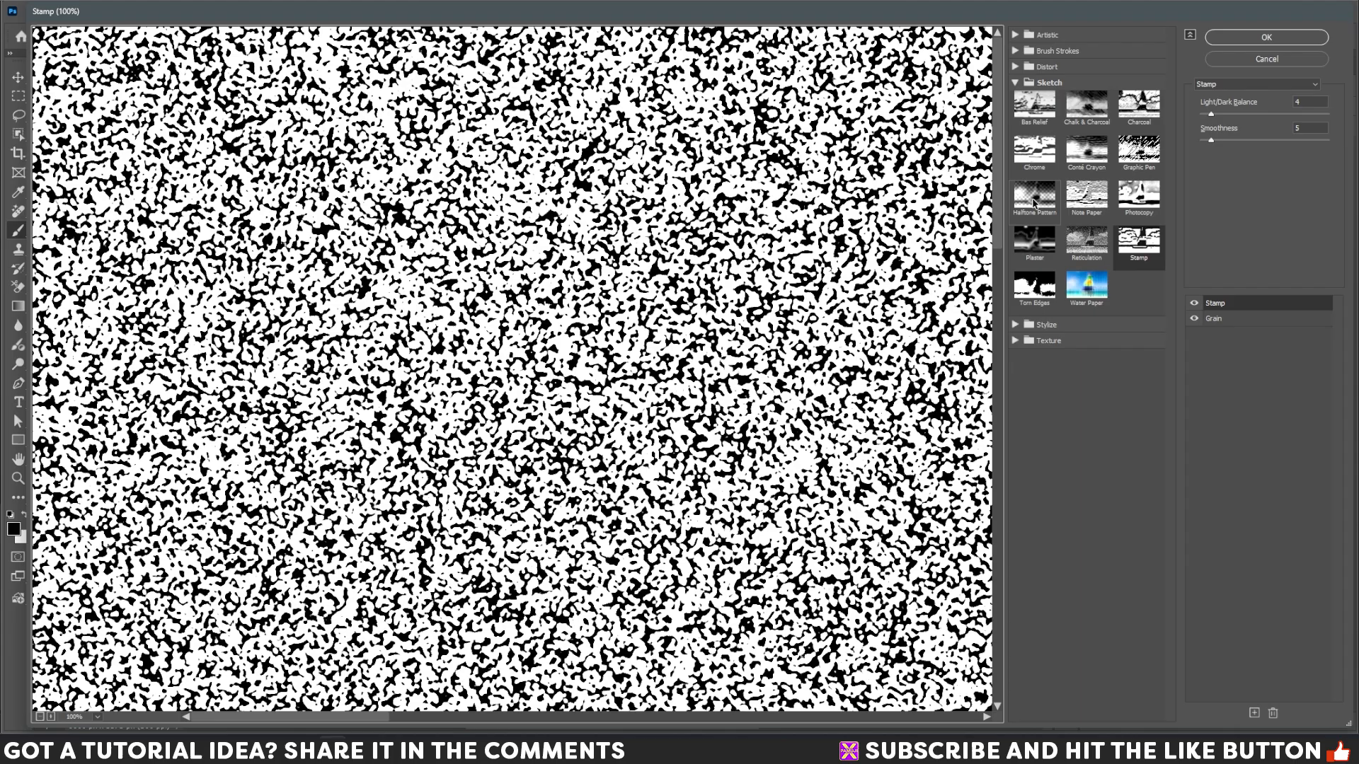
Step: Replace the Stamp effect with Halftone Pattern, using the Line pattern type and size 5, and apply it to the gray layer
click(1035, 205)
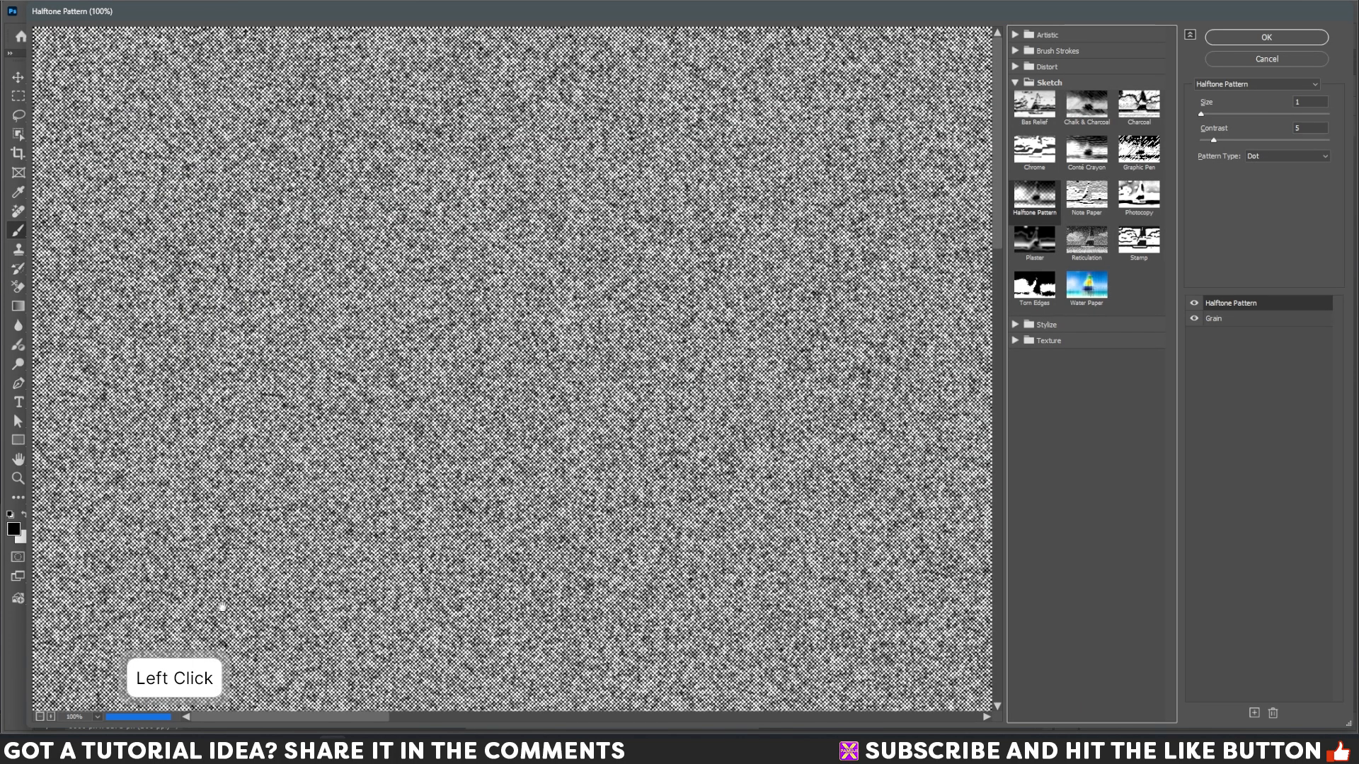
click(99, 718)
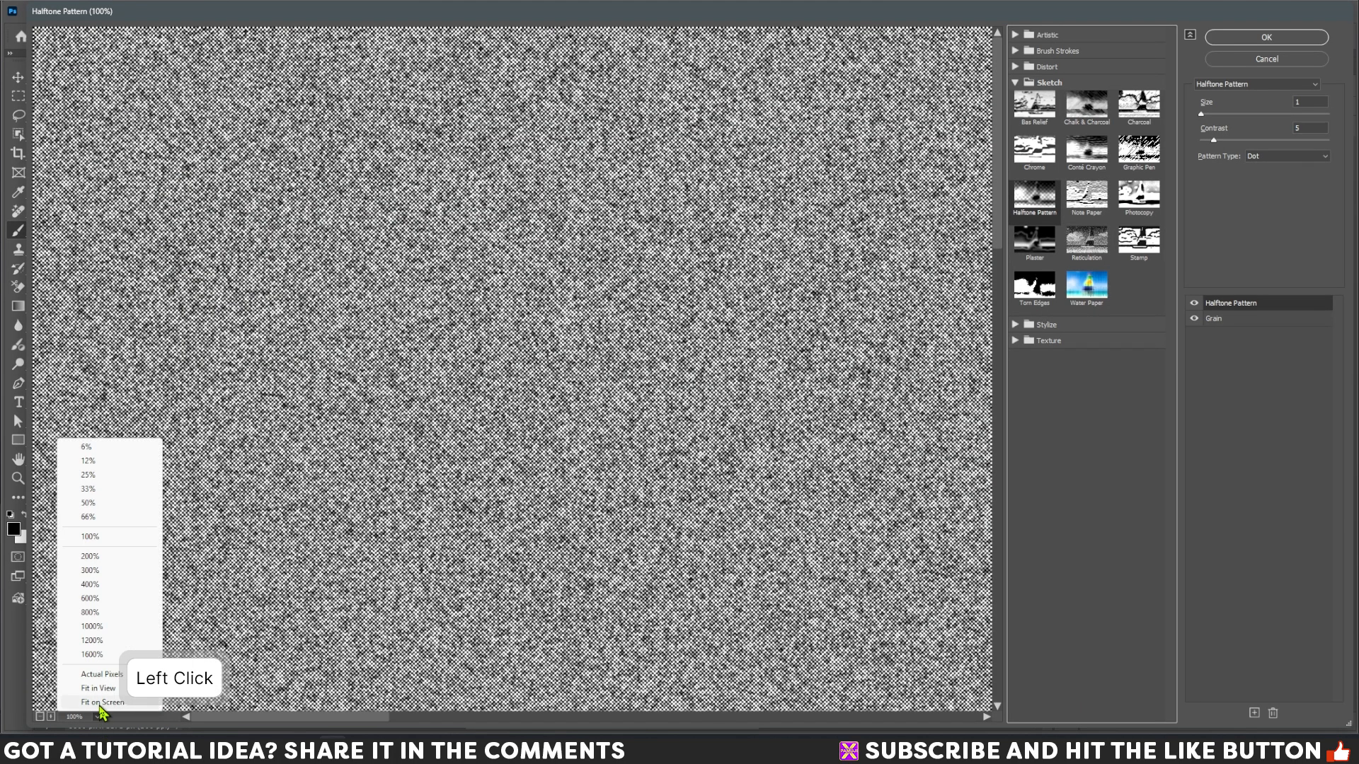
click(104, 690)
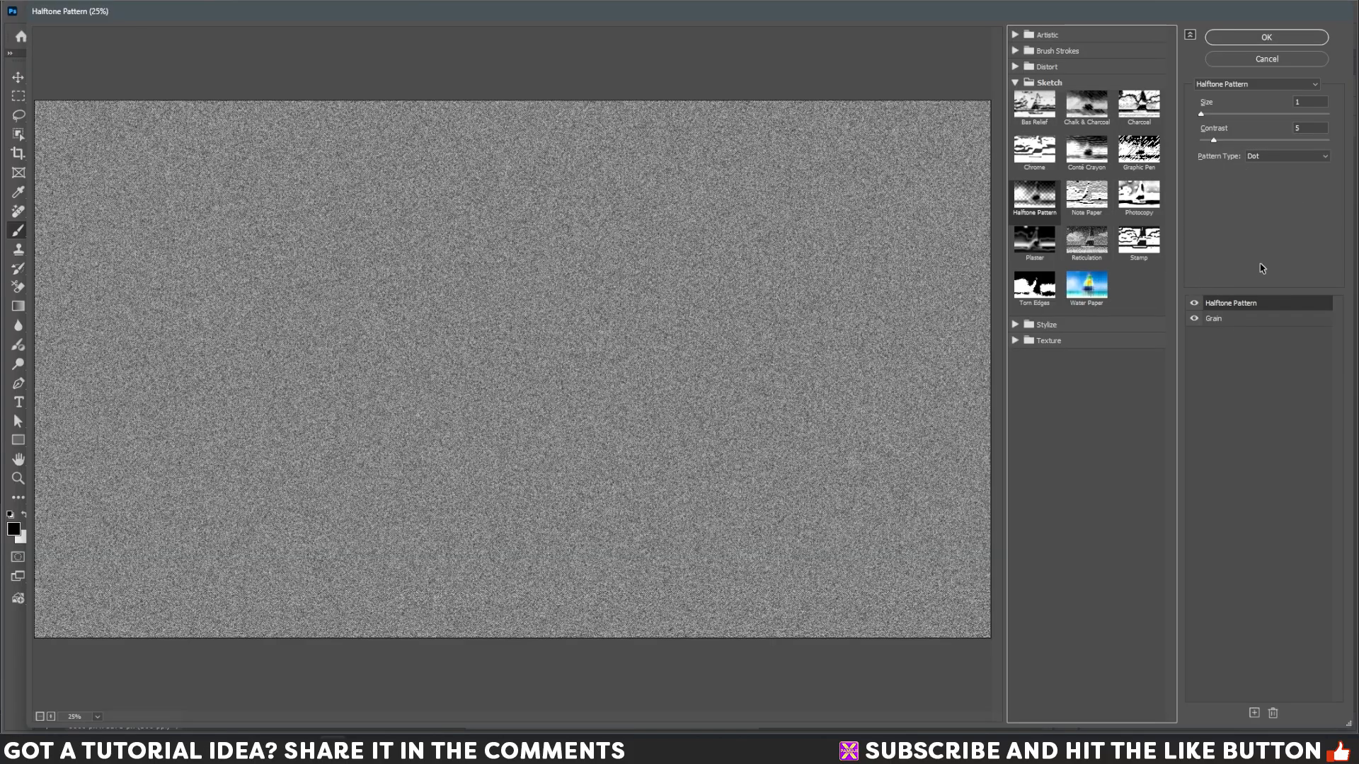
click(1295, 159)
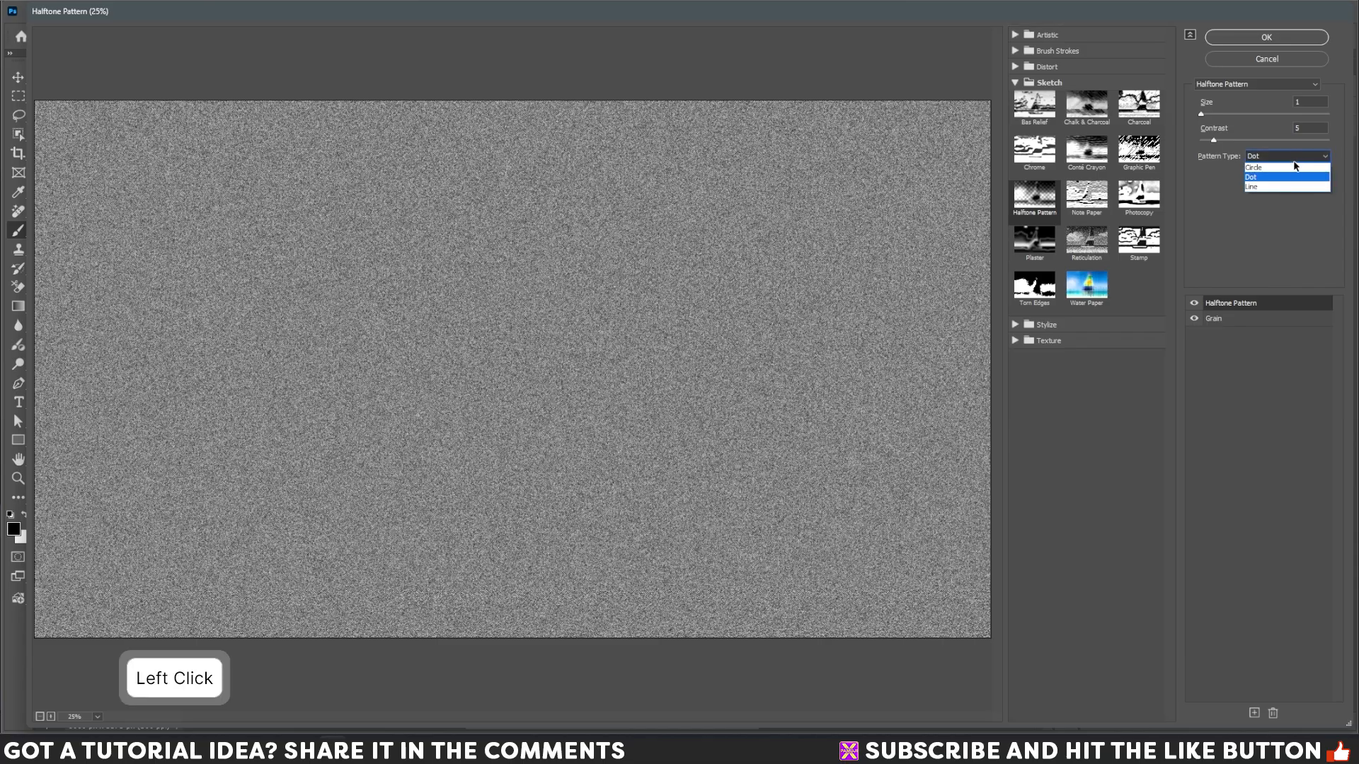
click(1261, 188)
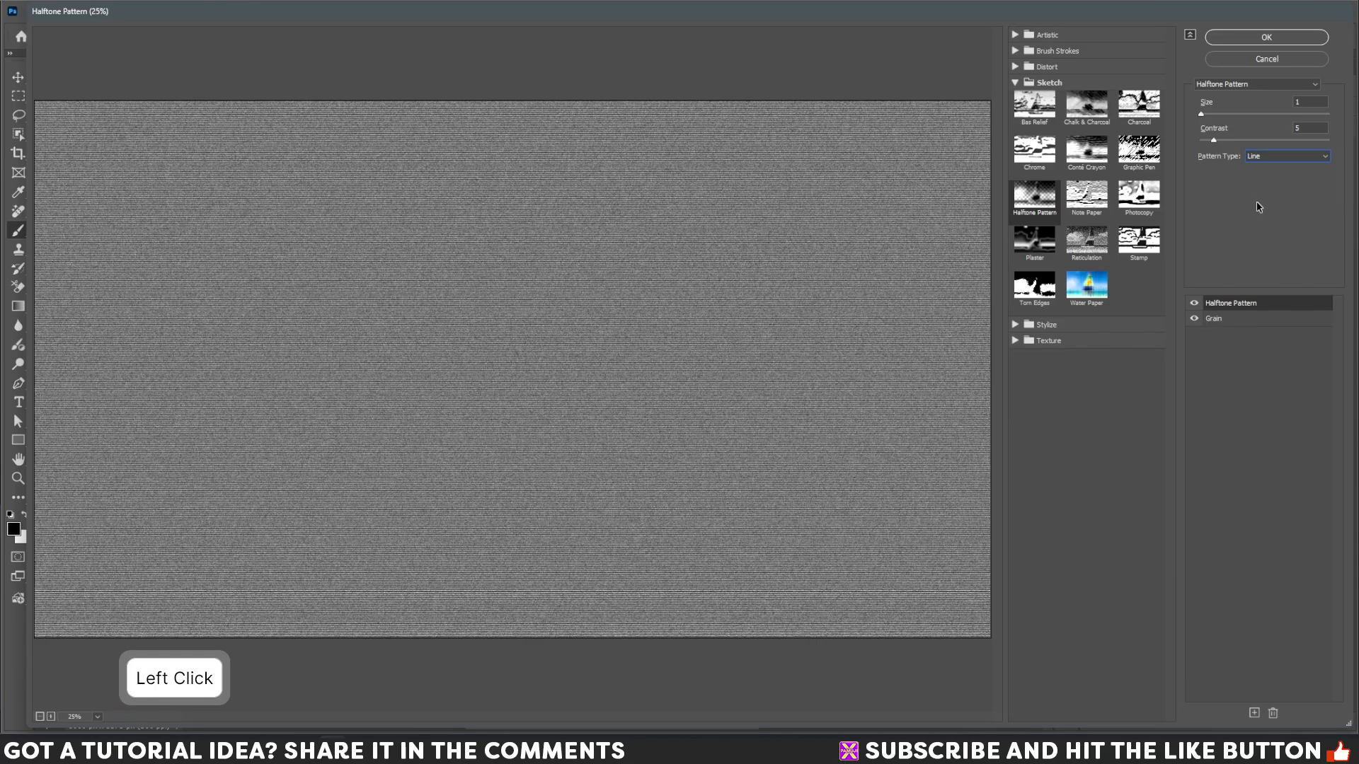
drag(1201, 116, 1255, 118)
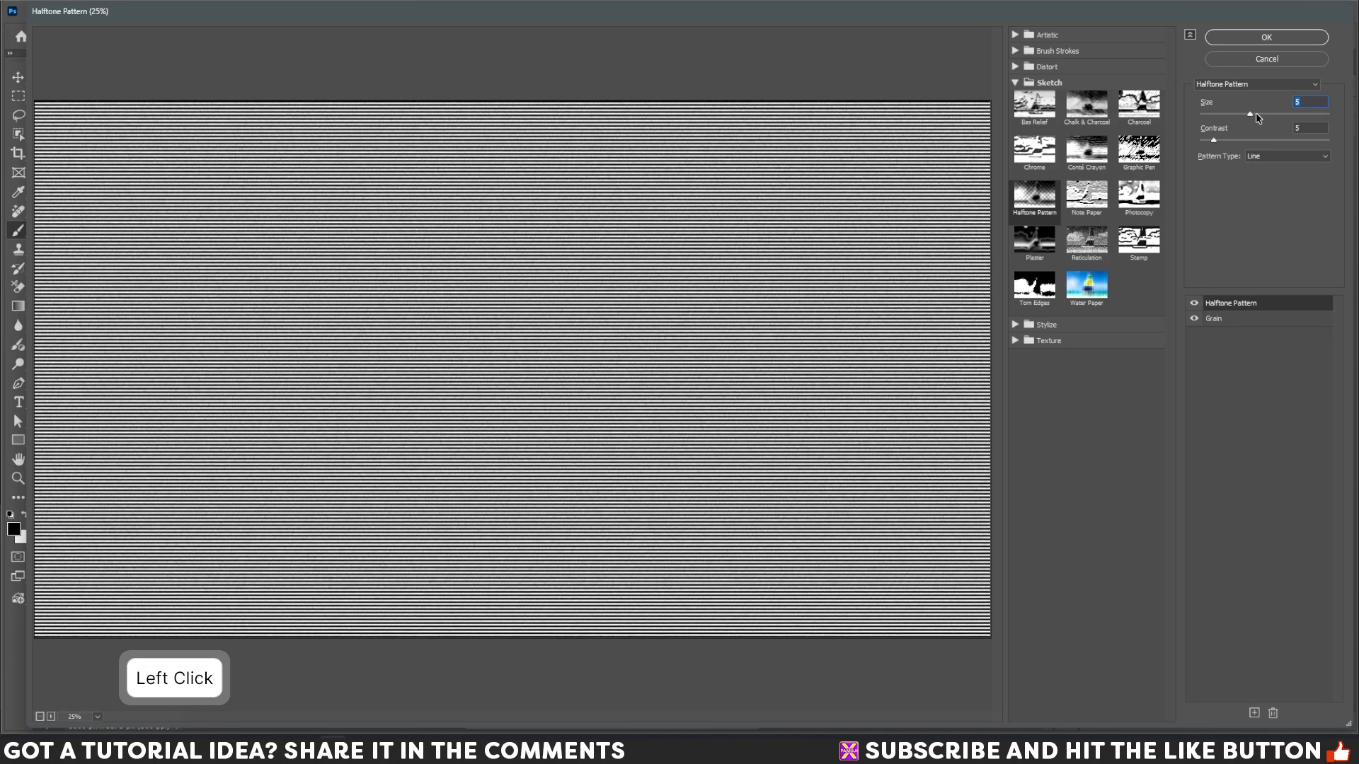
click(1254, 41)
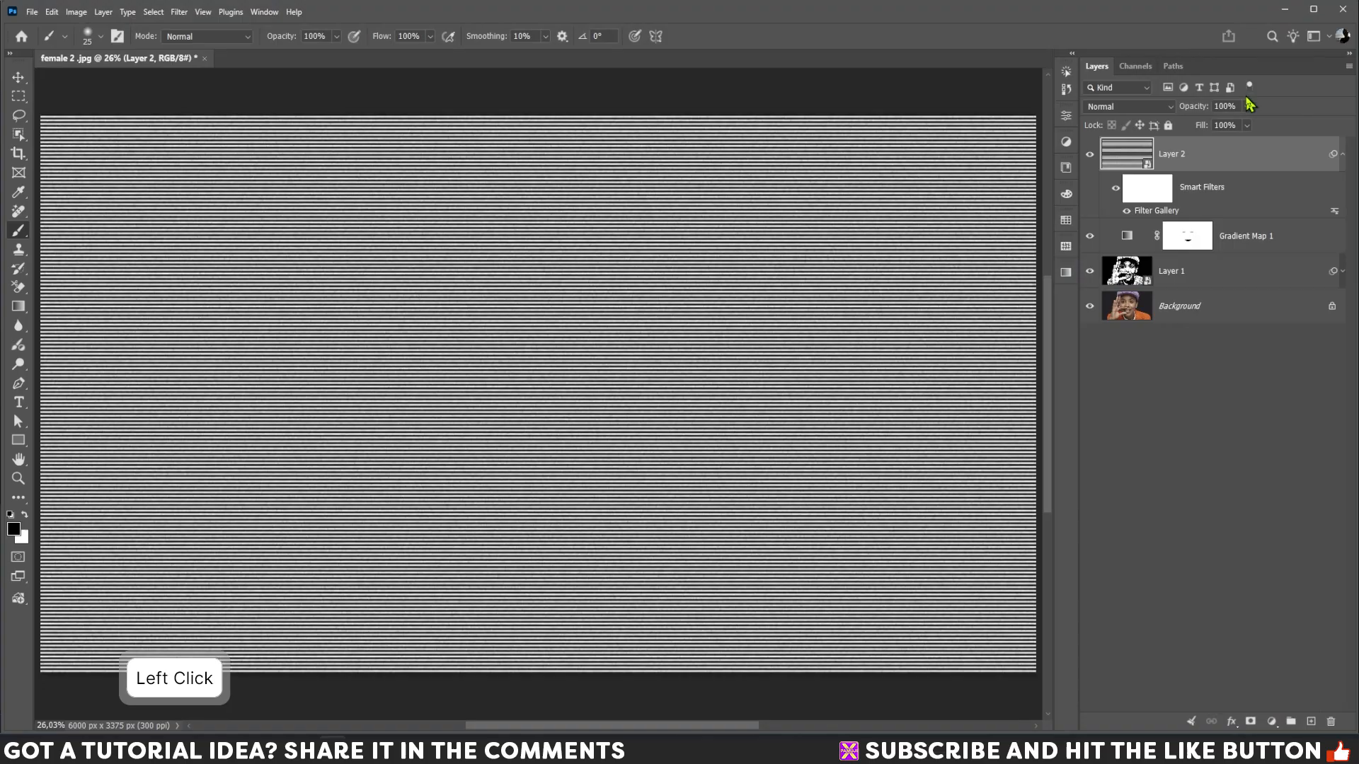
Step: Set the line pattern layer's blend mode to Overlay, compare the image with it hidden, and set its opacity to 73%
click(1148, 108)
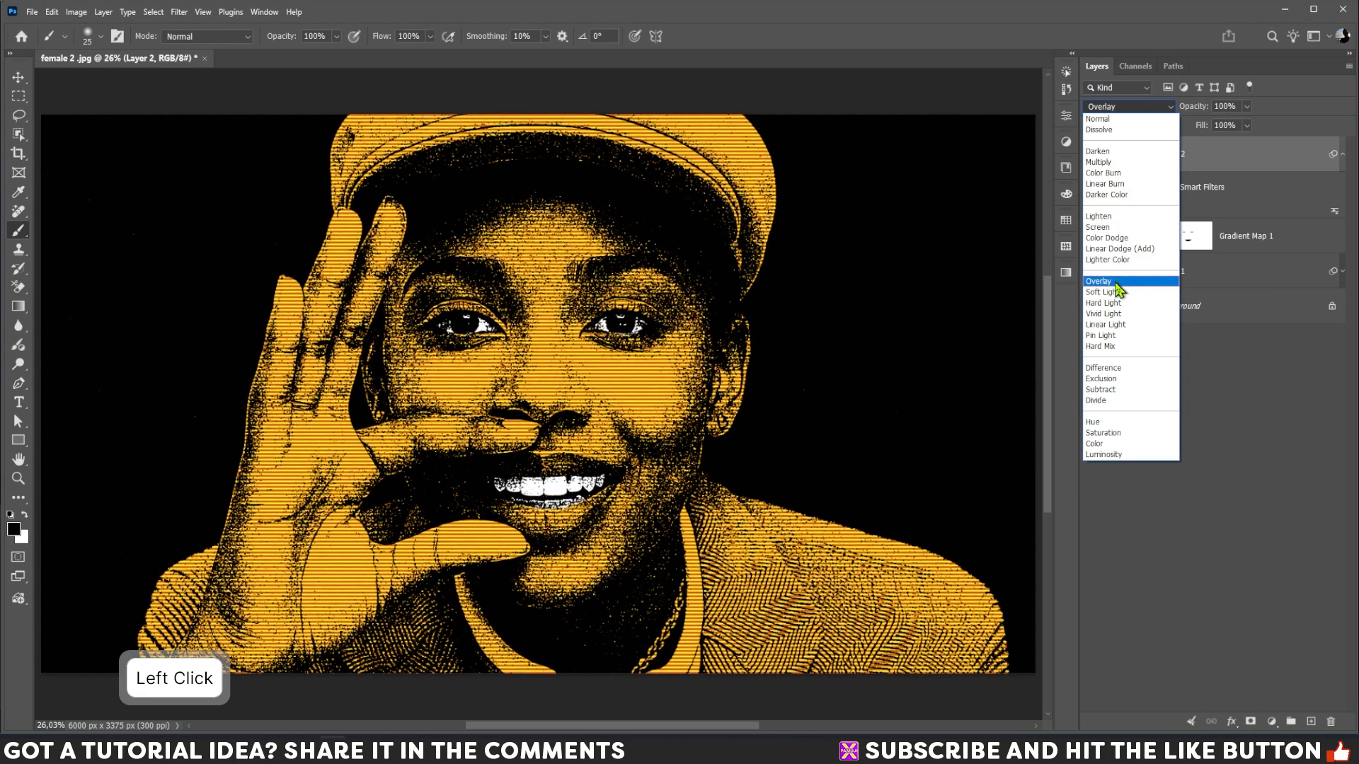
click(1118, 282)
click(1090, 157)
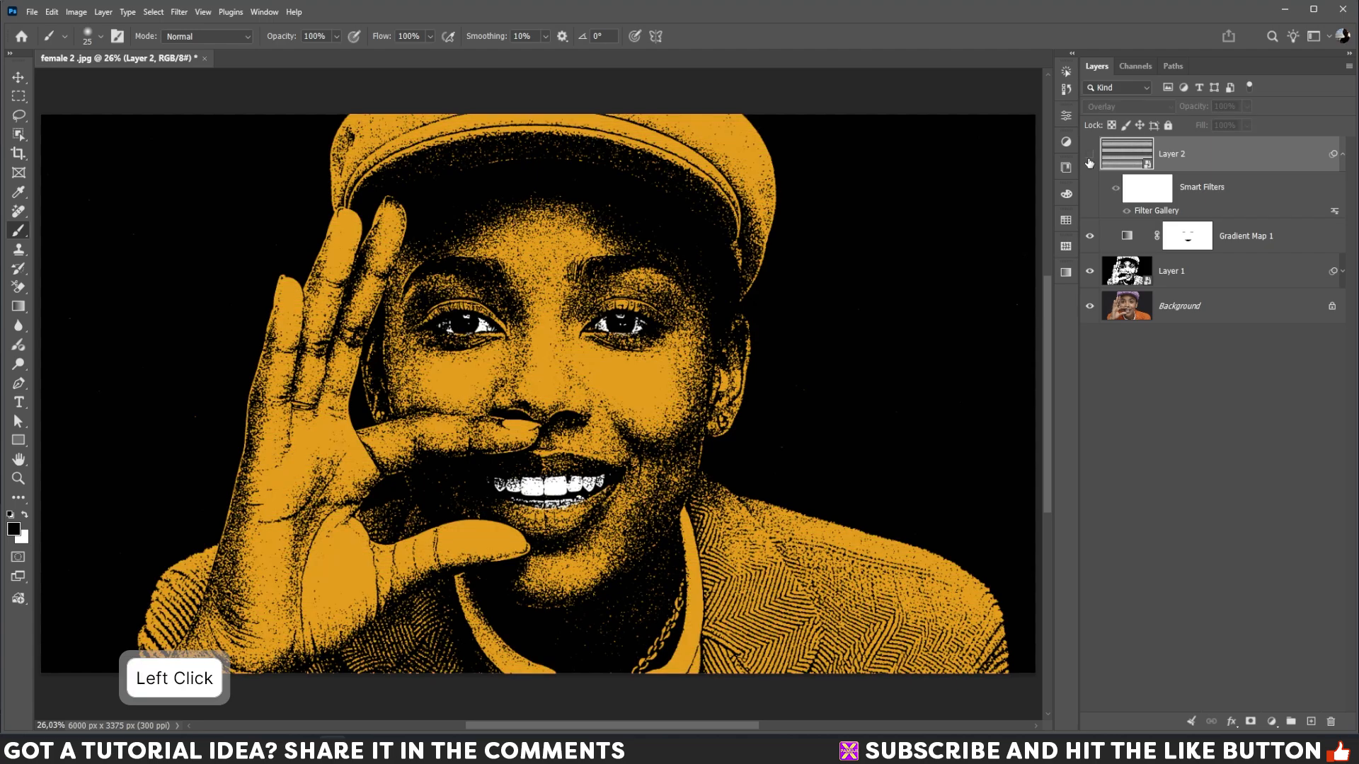
click(1090, 157)
click(1246, 107)
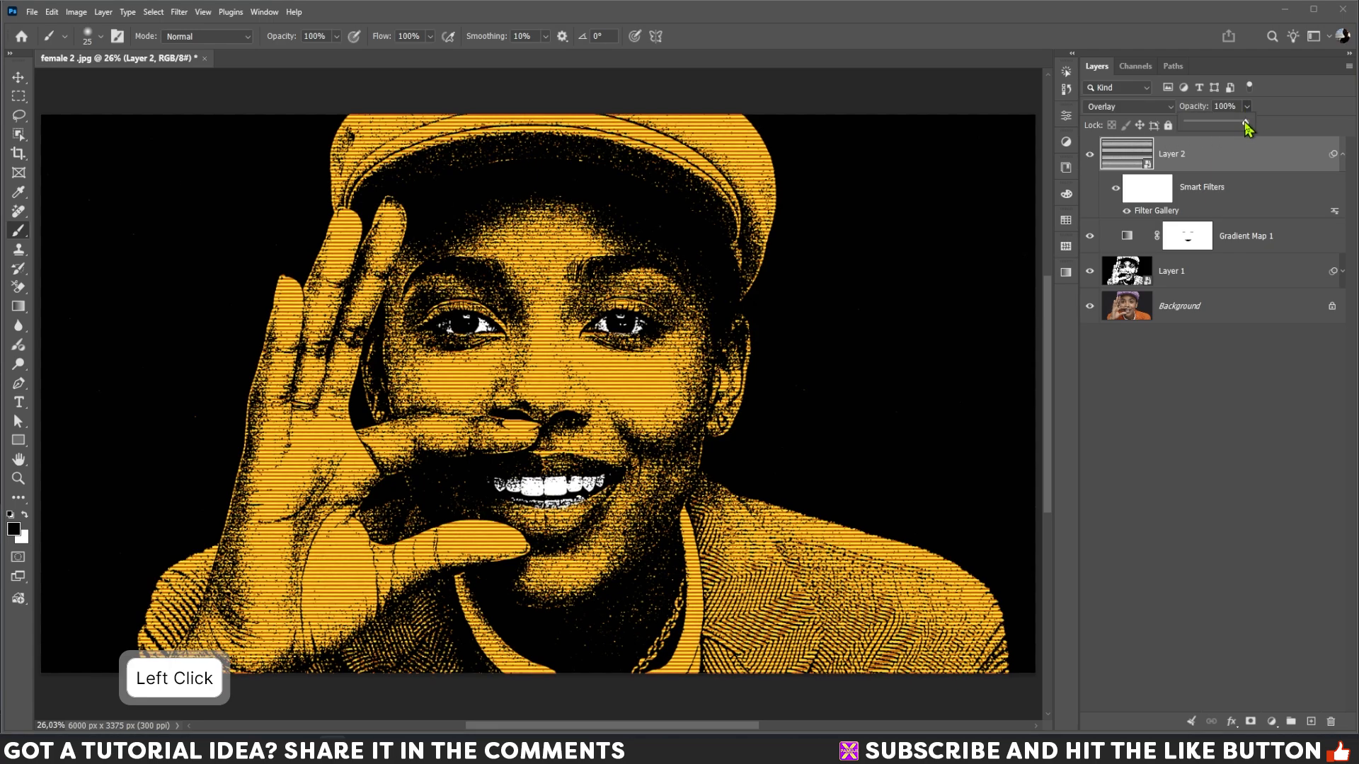
mouse_move(1245, 122)
mouse_down()
mouse_move(1217, 126)
mouse_move(1229, 129)
mouse_up()
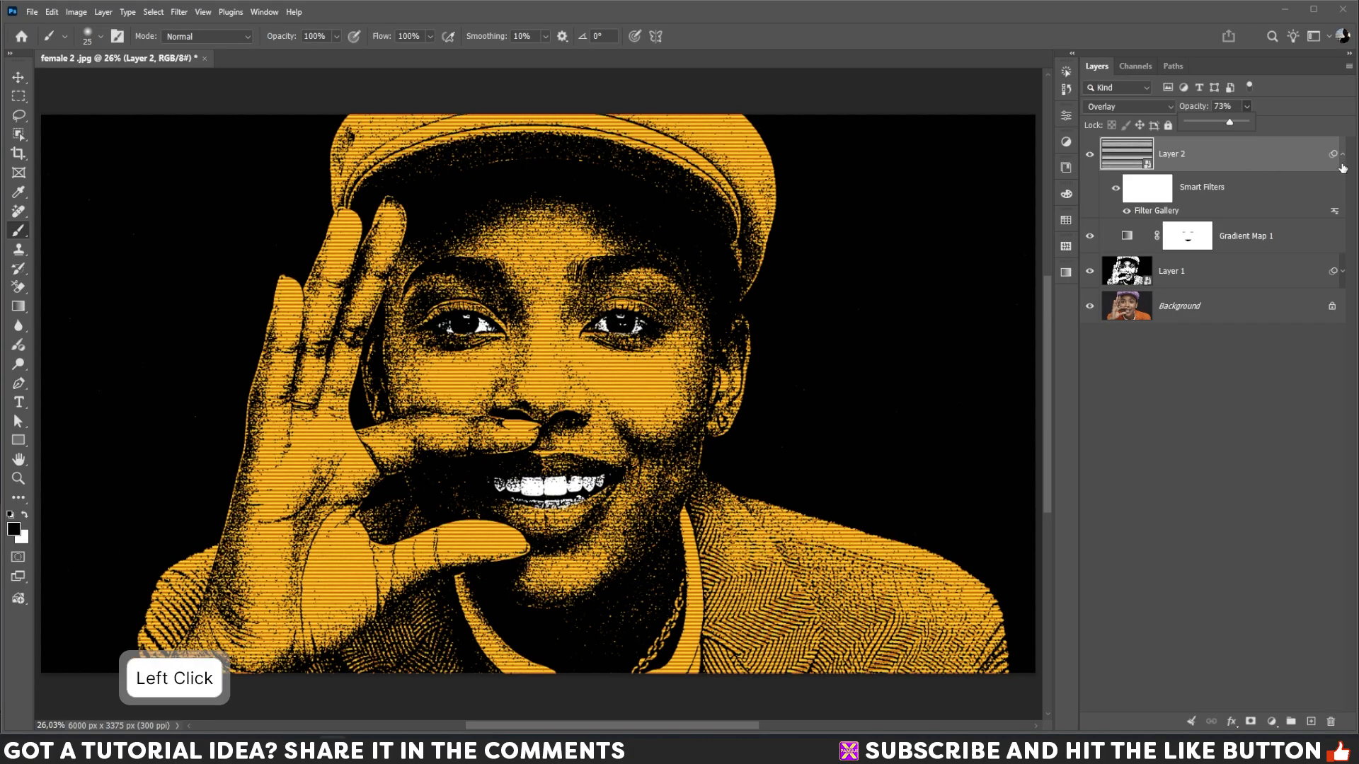
click(1293, 180)
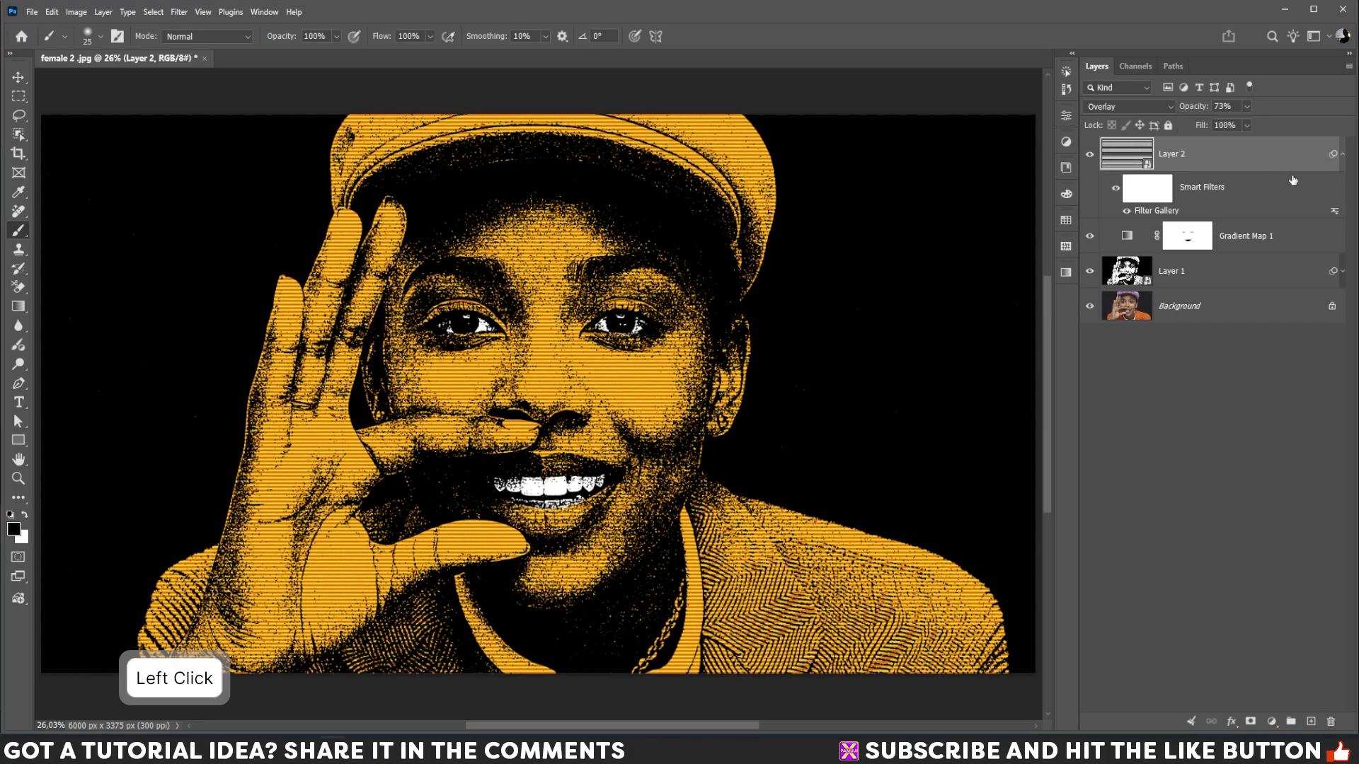
Step: Run Layer Cleanup on the entire document with only layer renaming enabled
click(1192, 723)
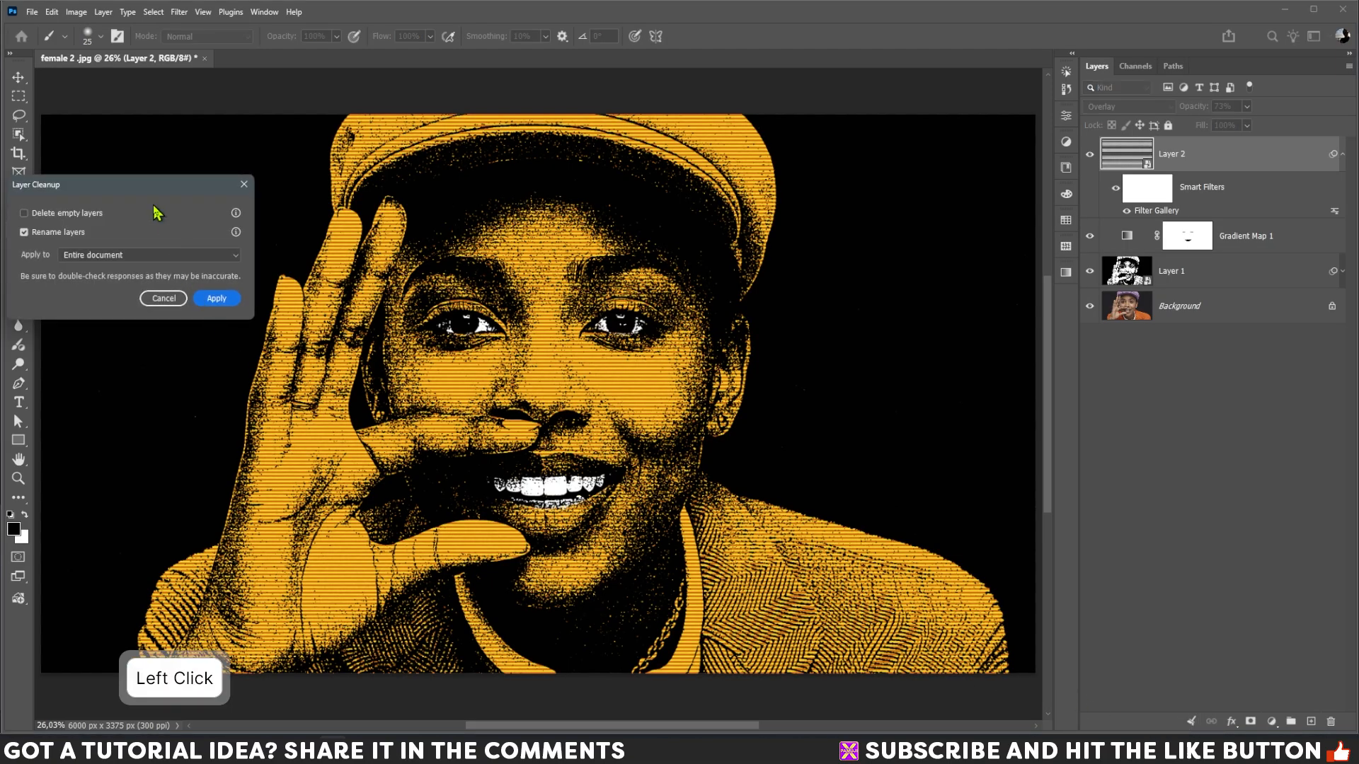
click(215, 303)
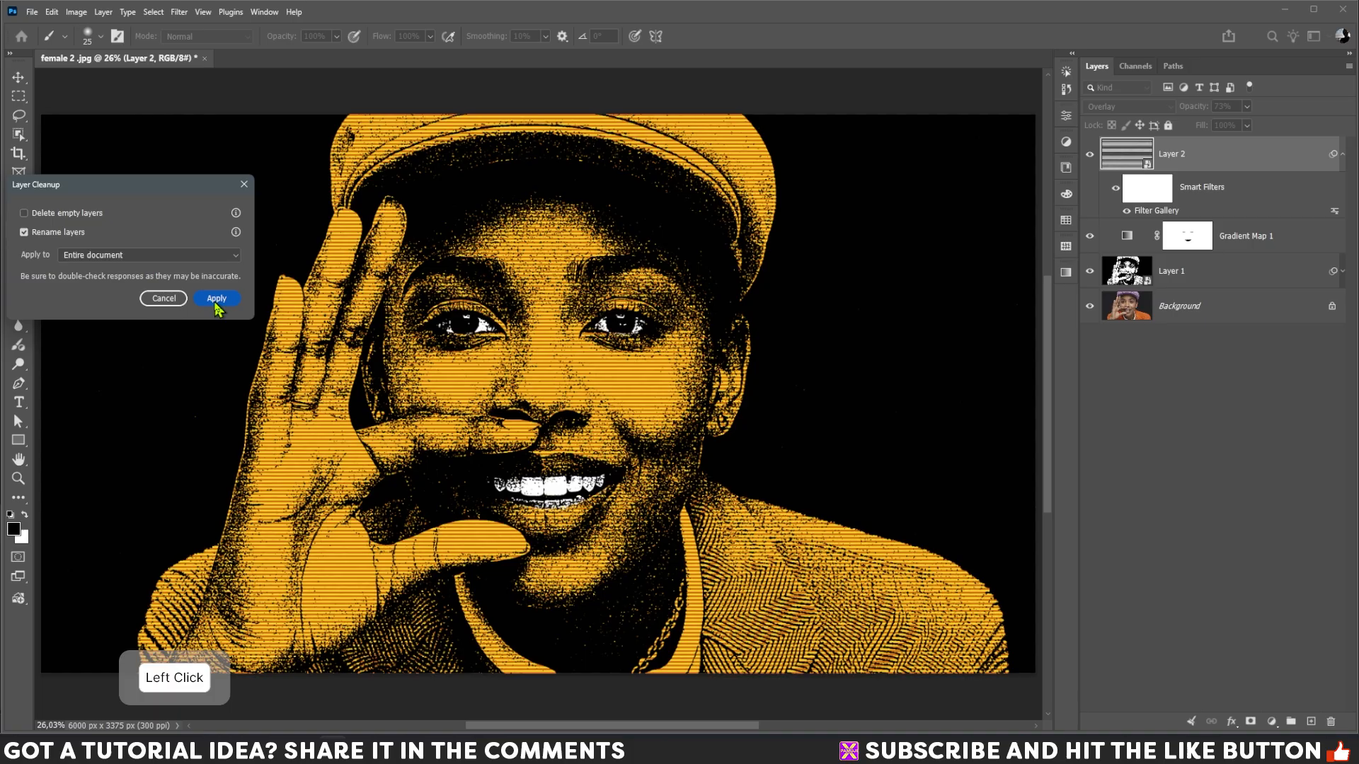